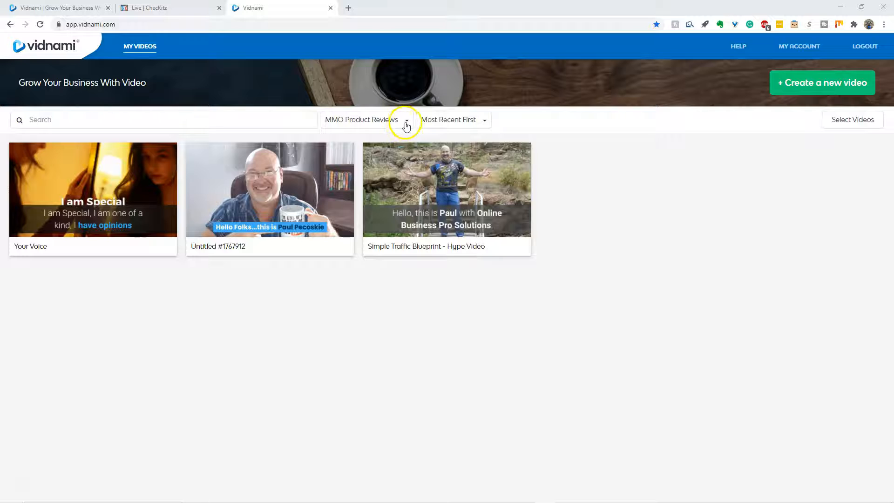
Look through the folder choices for filtering the video library.
left_click(407, 122)
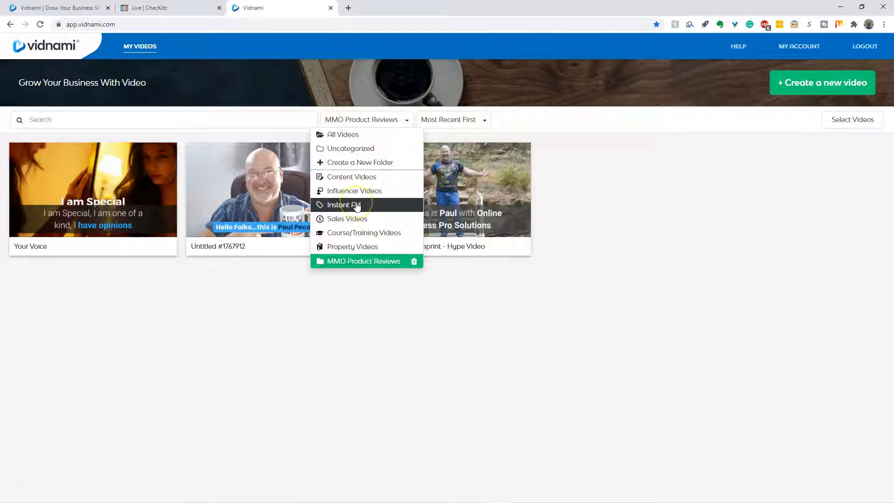
left_click(590, 185)
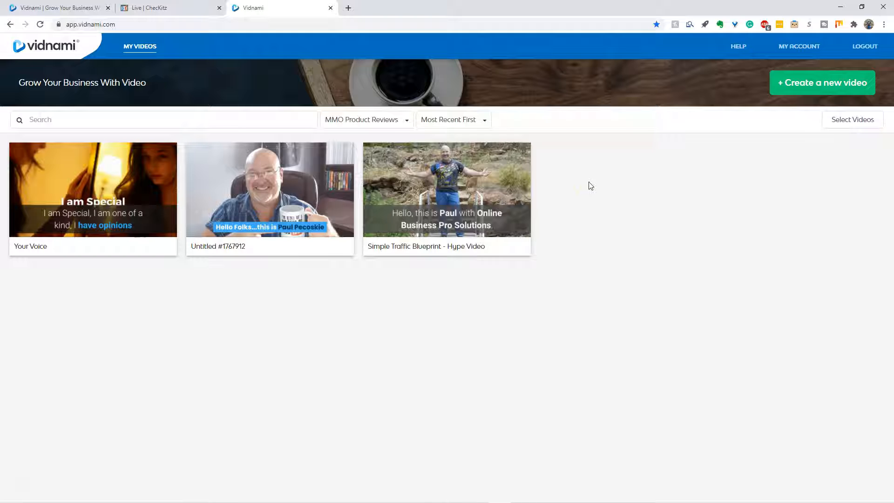
Open the help page, review its support resources and go to the Help Center.
left_click(739, 47)
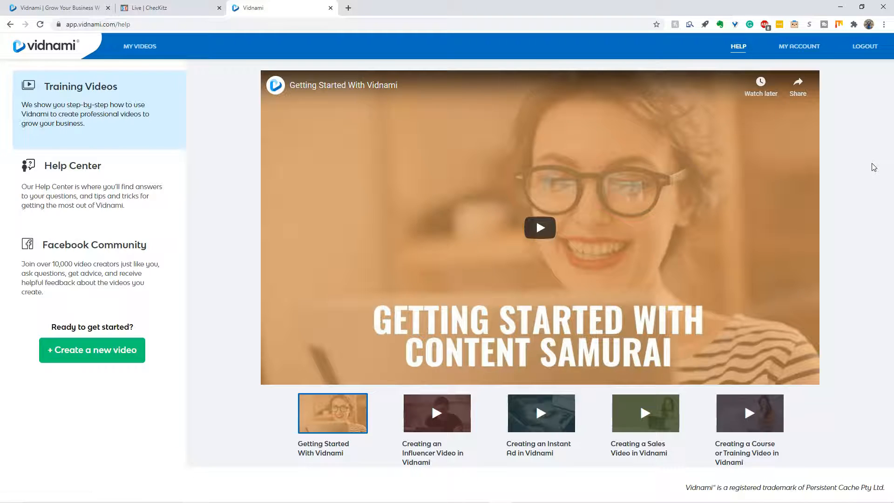
left_click(100, 198)
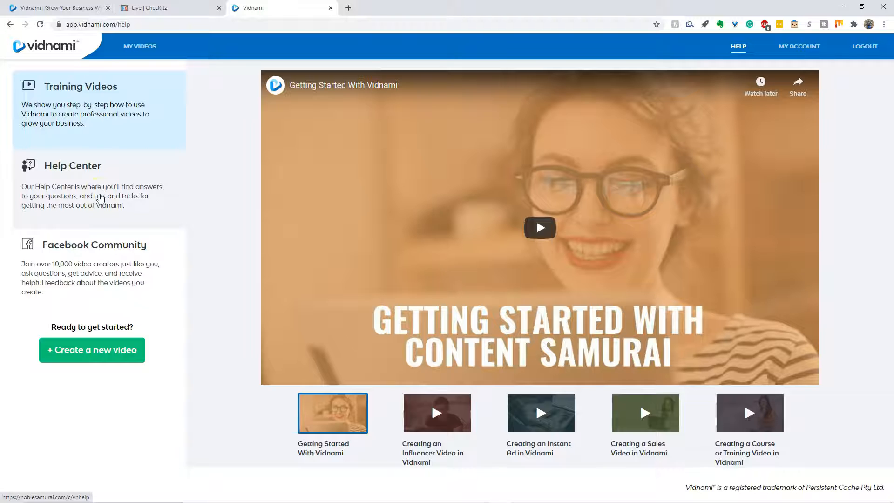
left_click(74, 267)
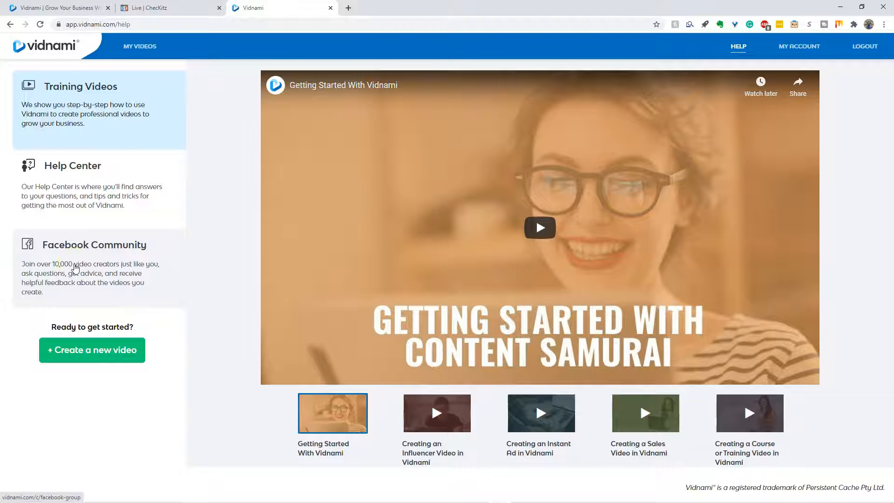
left_click(75, 266)
left_click(72, 261)
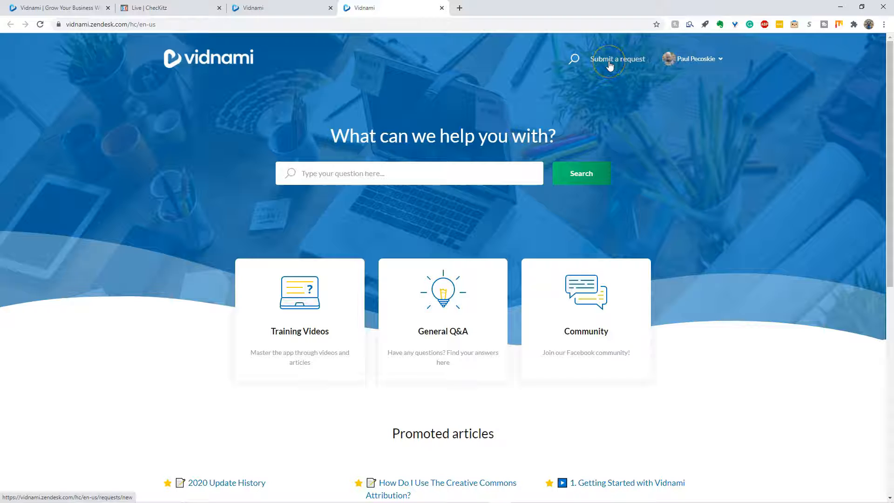
Look through the Help Center's promoted articles and the first page of General Questions & Answers.
left_click_drag(885, 108, 733, 178)
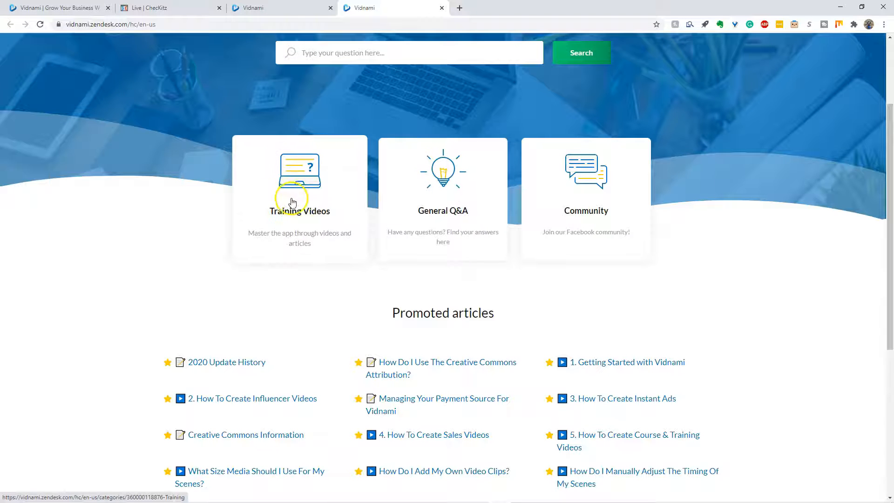
left_click_drag(887, 164, 882, 233)
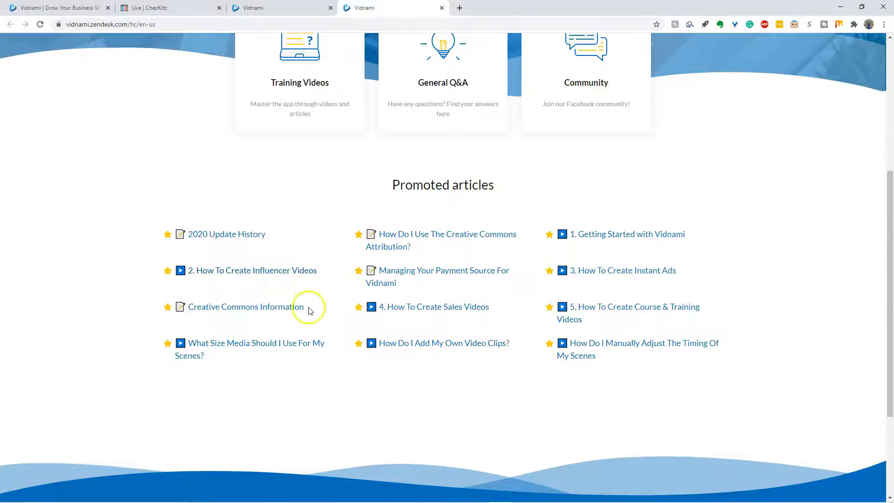
scroll(609, 213, "up", 2)
left_click(469, 173)
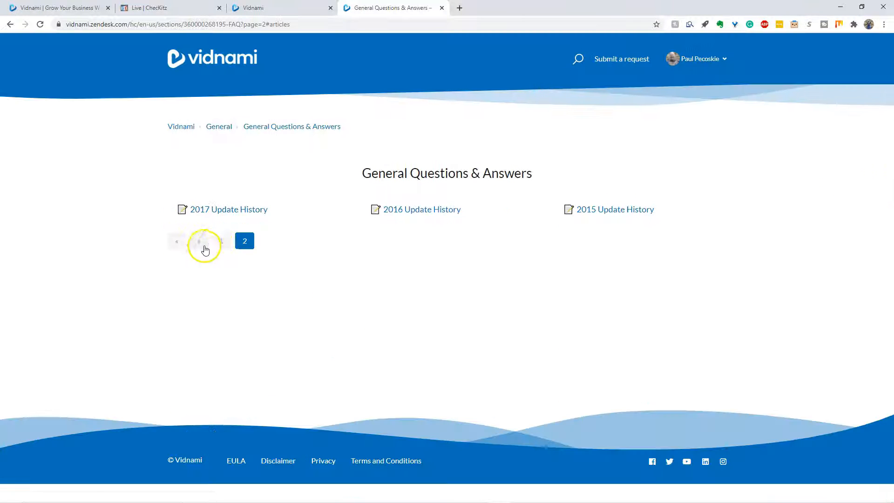
left_click(220, 242)
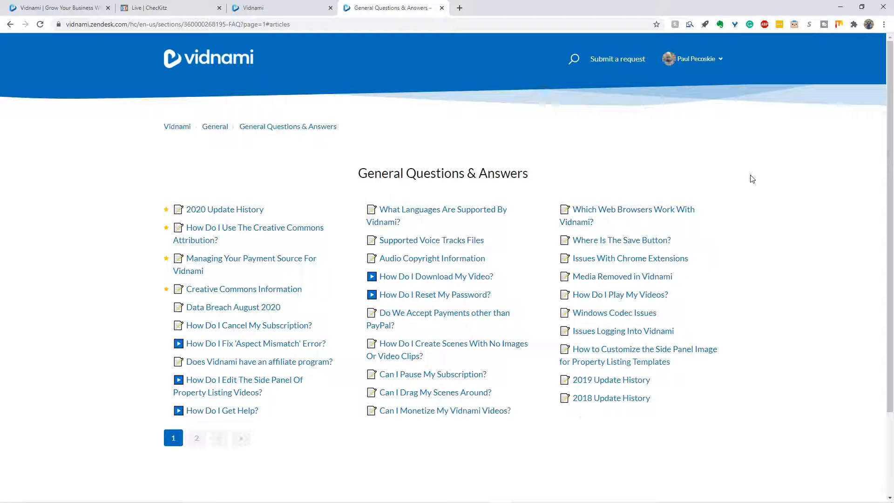
left_click(77, 160)
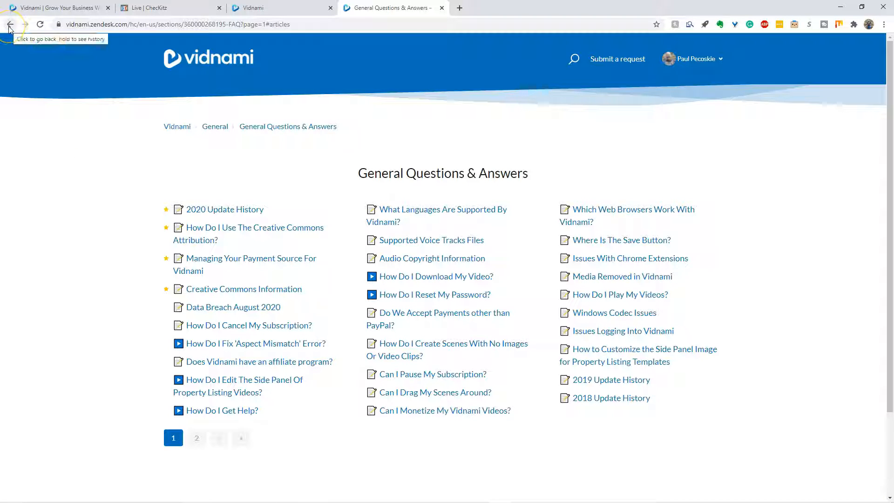
Return from the Help Center to the Vidnami app and start a new video at the template stage.
left_click(265, 8)
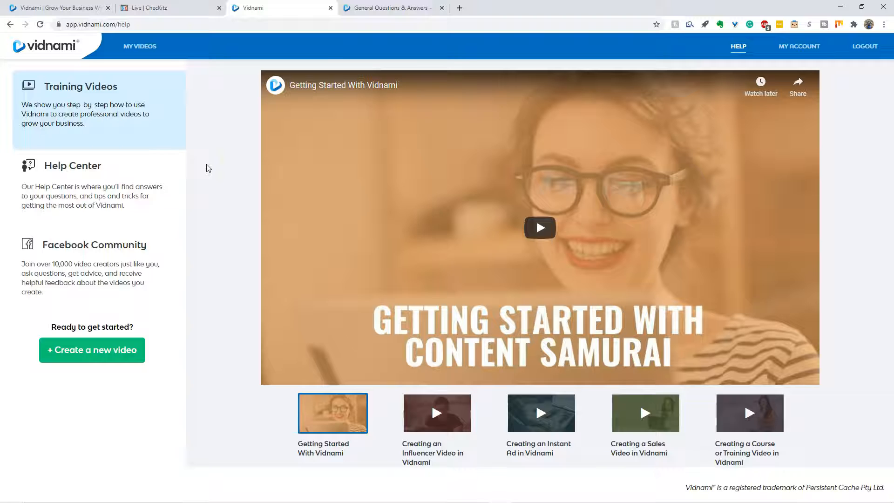
left_click(82, 353)
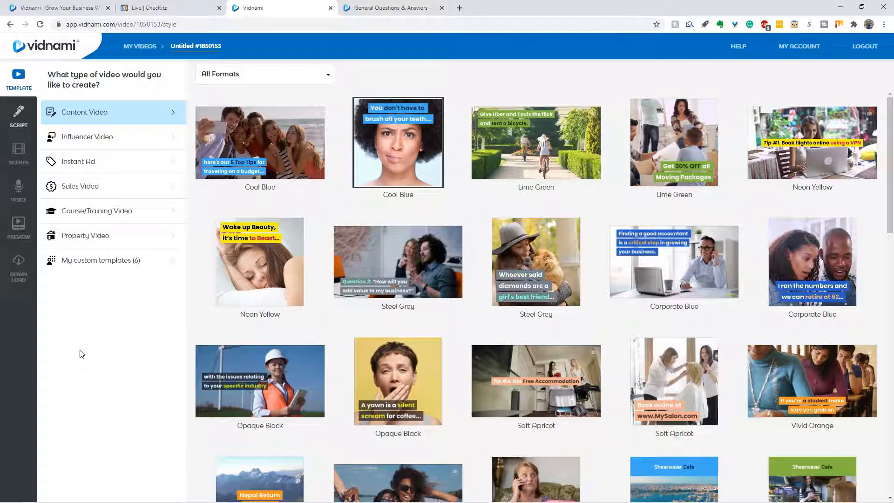
left_click(27, 74)
Check the format filter choices for the content video templates.
left_click(329, 75)
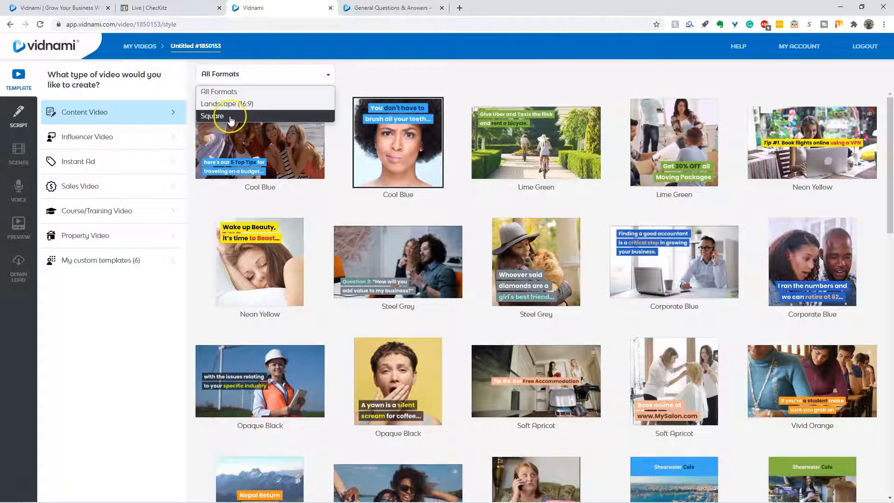
left_click(330, 72)
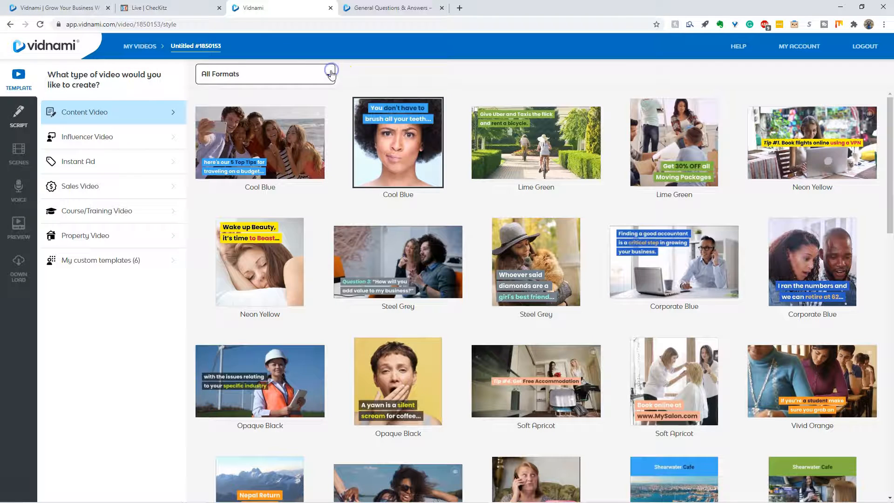
left_click(496, 86)
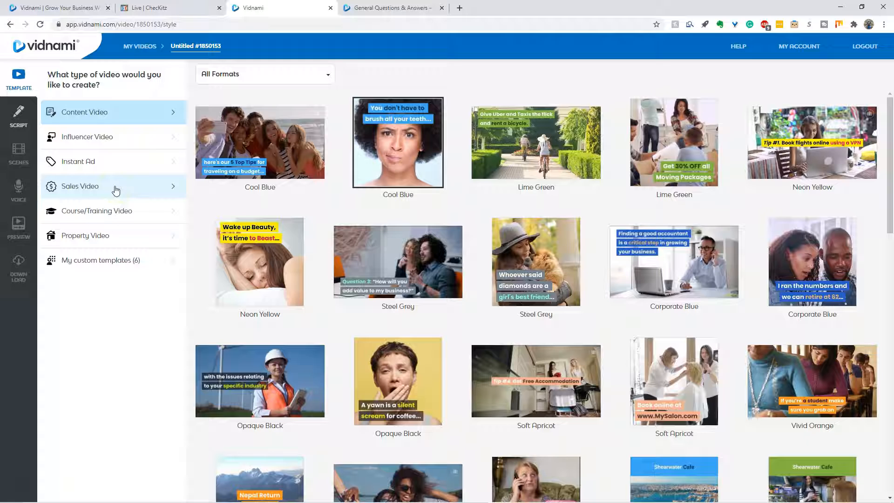
Browse the Instant Ad, Sales Video and Content Video templates.
left_click(167, 162)
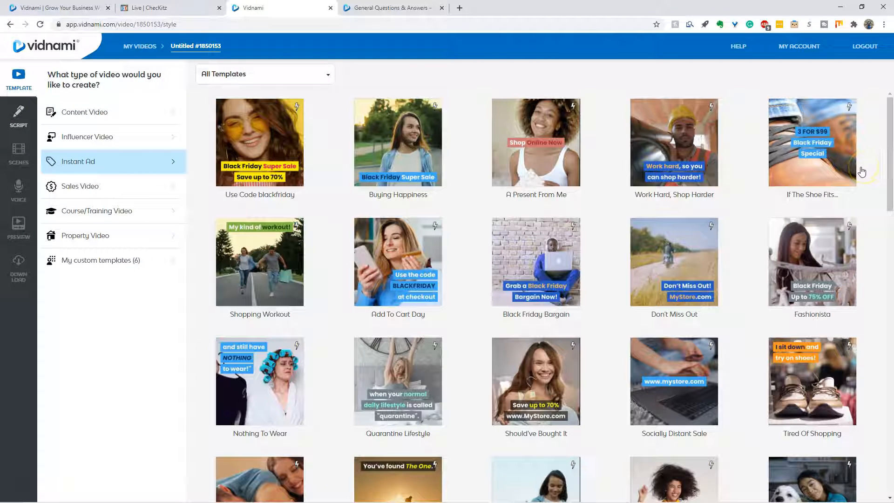
left_click(171, 186)
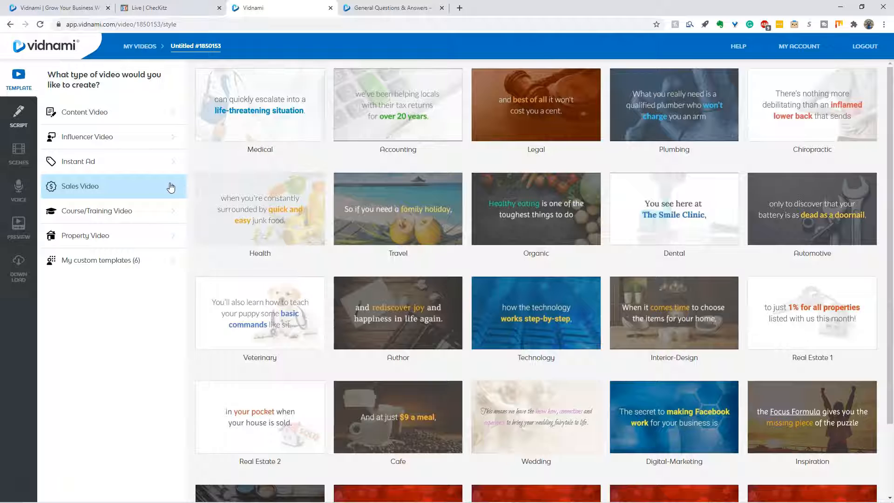
left_click(154, 114)
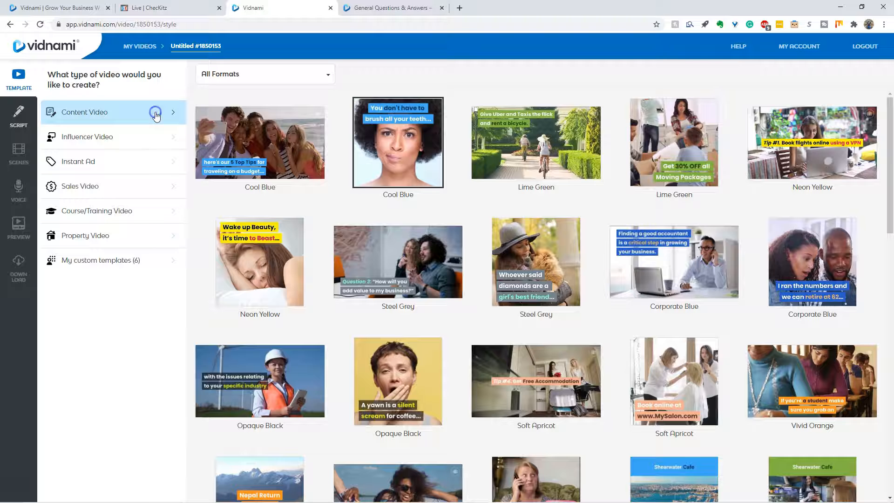
left_click_drag(889, 141, 884, 188)
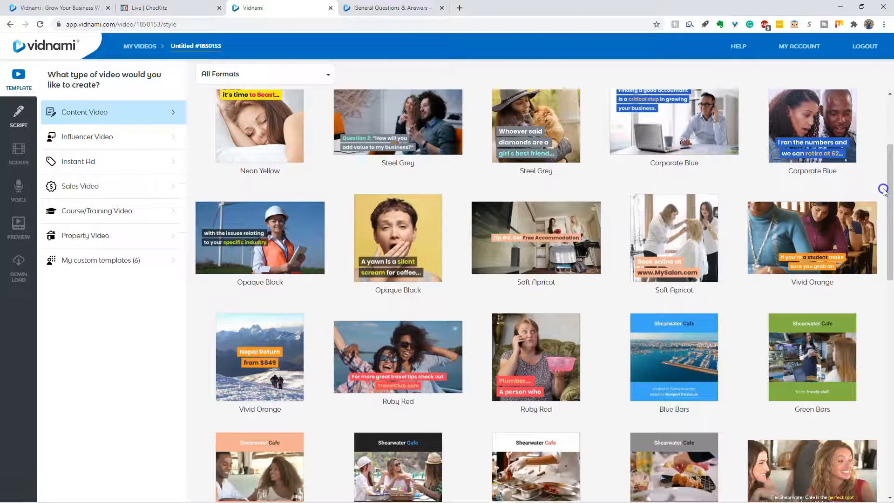
left_click_drag(888, 223, 884, 242)
Browse the Influencer, Instant Ad, Sales, Course/Training and Property Video templates in turn.
left_click(158, 138)
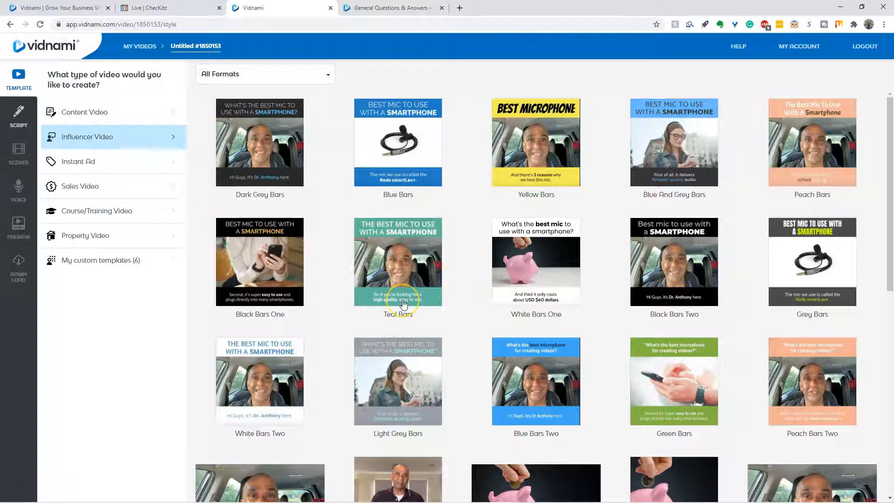
left_click(172, 161)
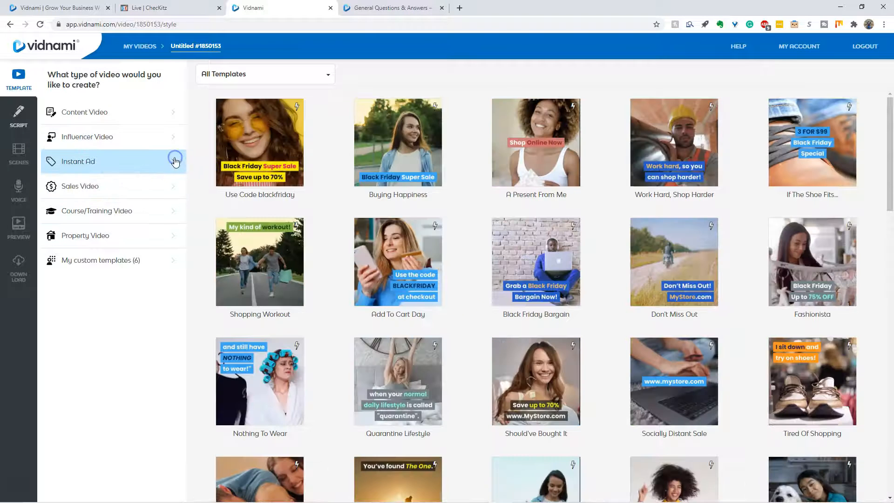
left_click(173, 186)
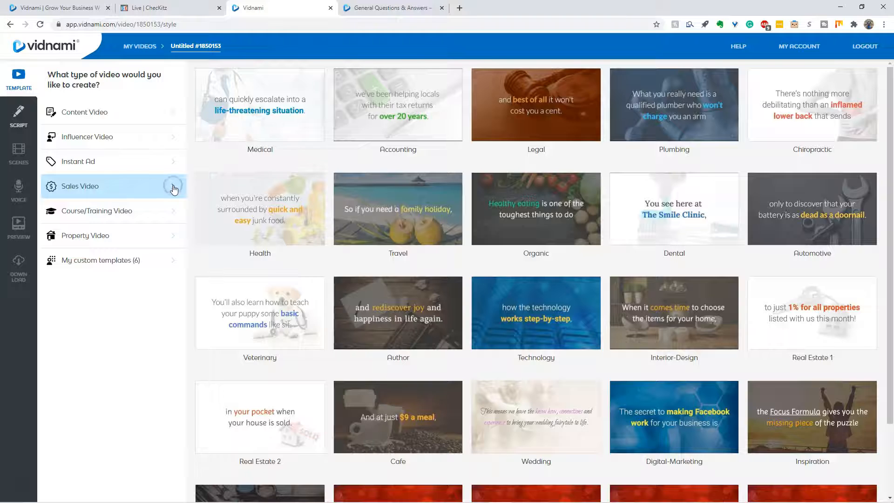
left_click(174, 211)
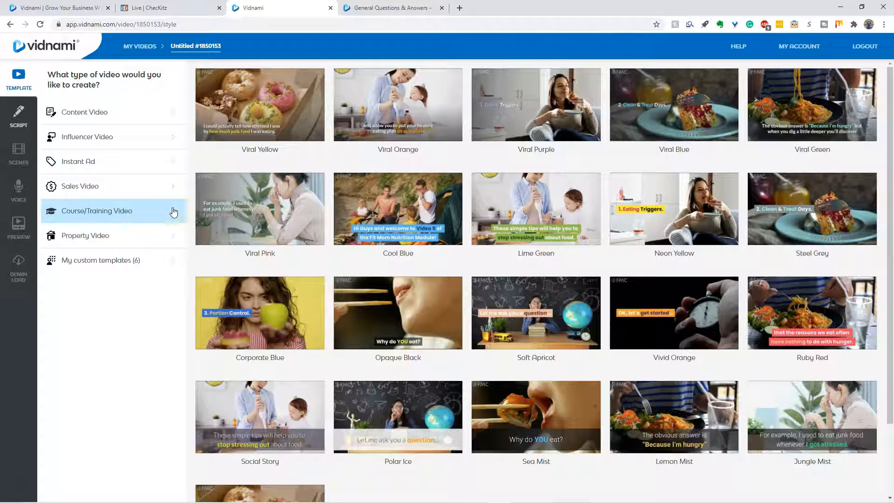
left_click(169, 237)
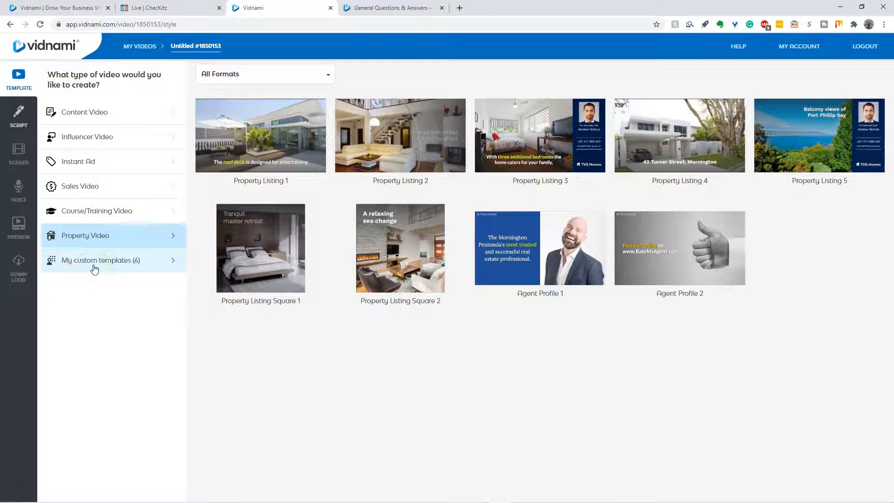
left_click(20, 191)
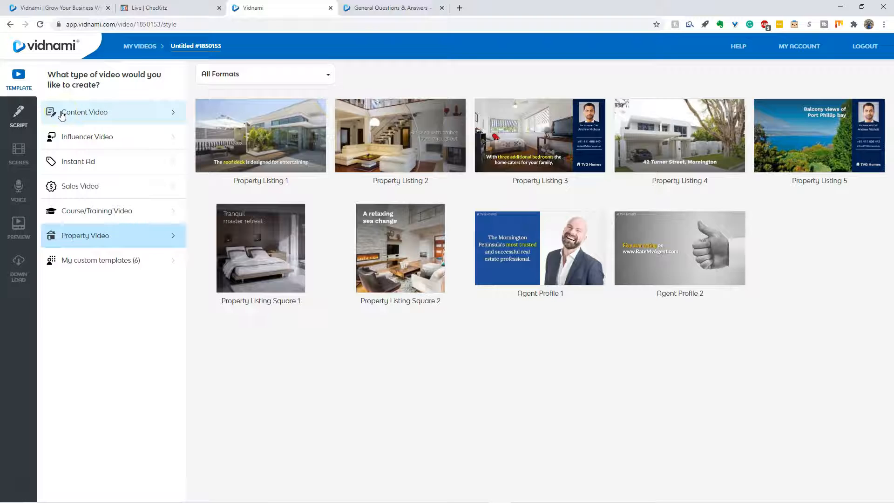
left_click(19, 486)
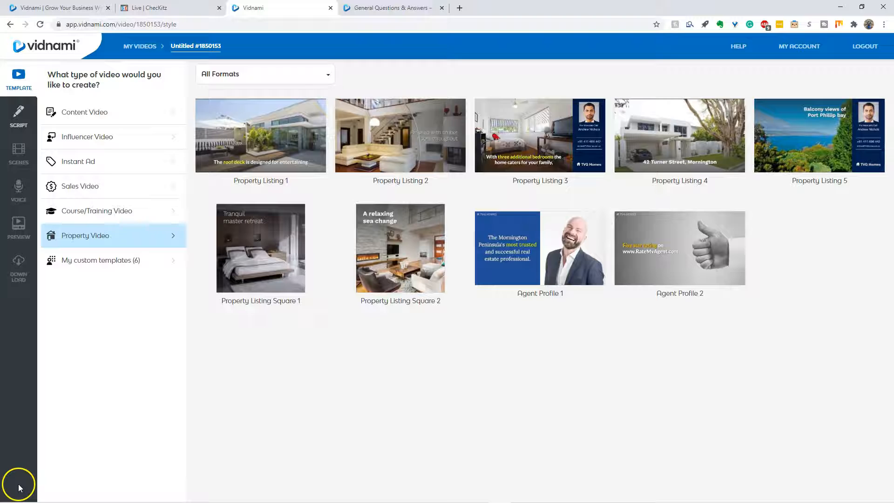
left_click(18, 485)
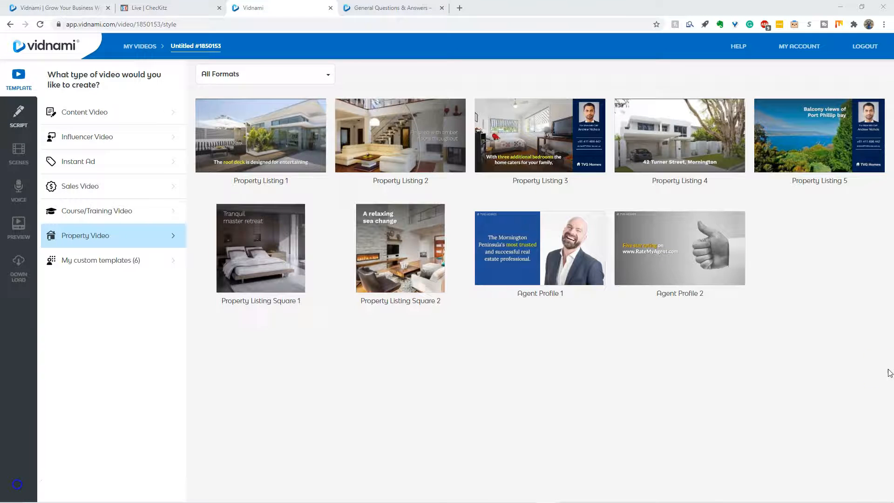
Choose Content Video as the video type and open the details of the landscape Viral Blue template.
left_click(81, 110)
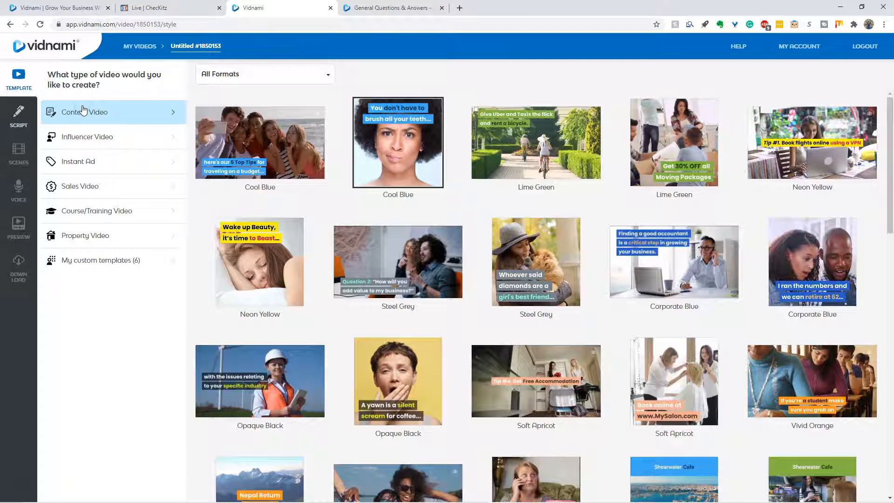
left_click_drag(888, 160, 883, 366)
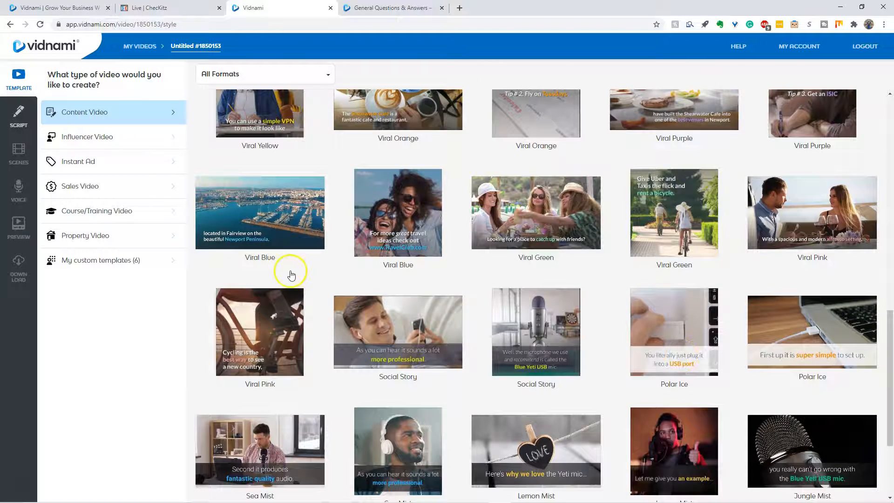
left_click(270, 255)
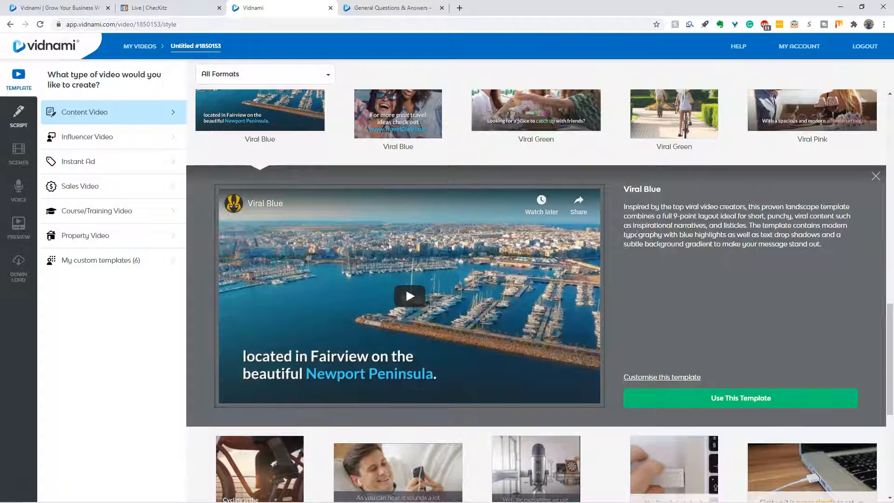
left_click(22, 75)
Start customising the Viral Blue template and name the custom template Blog Post.
left_click(668, 376)
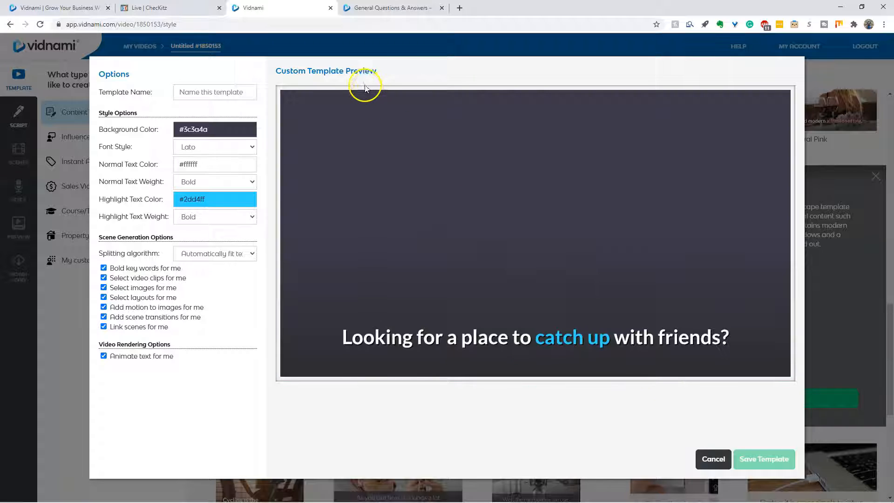
left_click(205, 93)
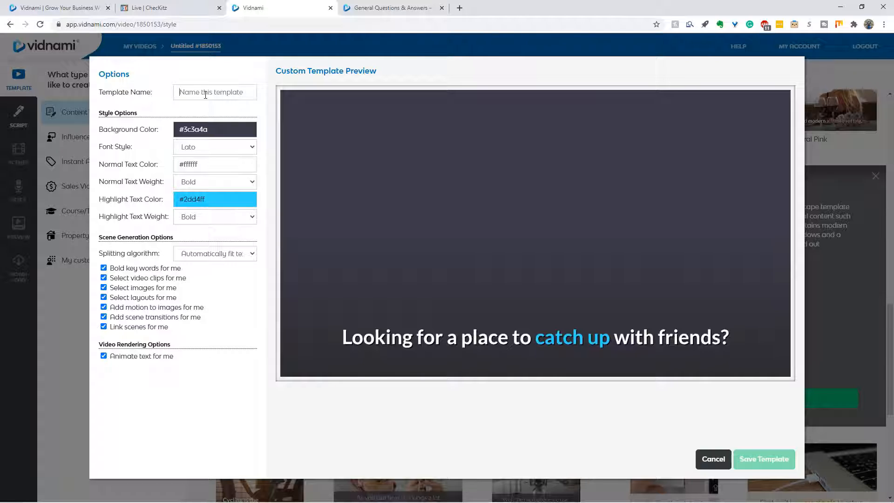
type("Blog Post")
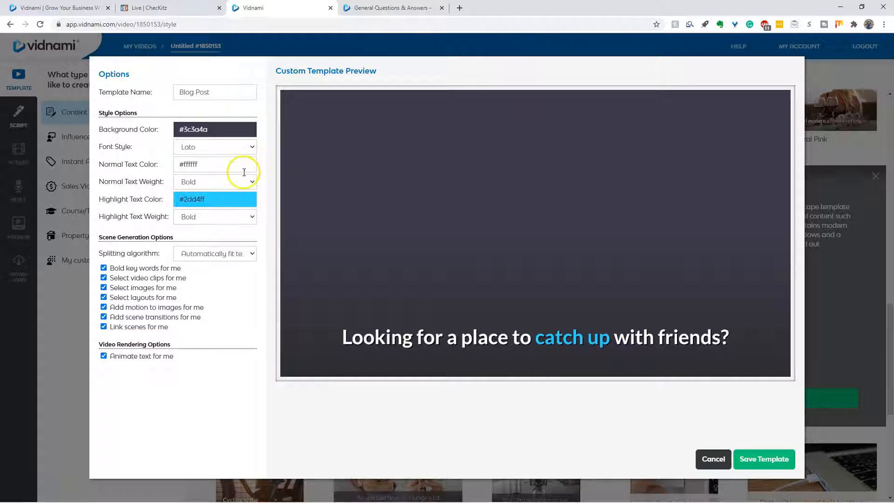
Look over the normal text weight choices and the scene splitting algorithm choices of the Blog Post template.
left_click(253, 184)
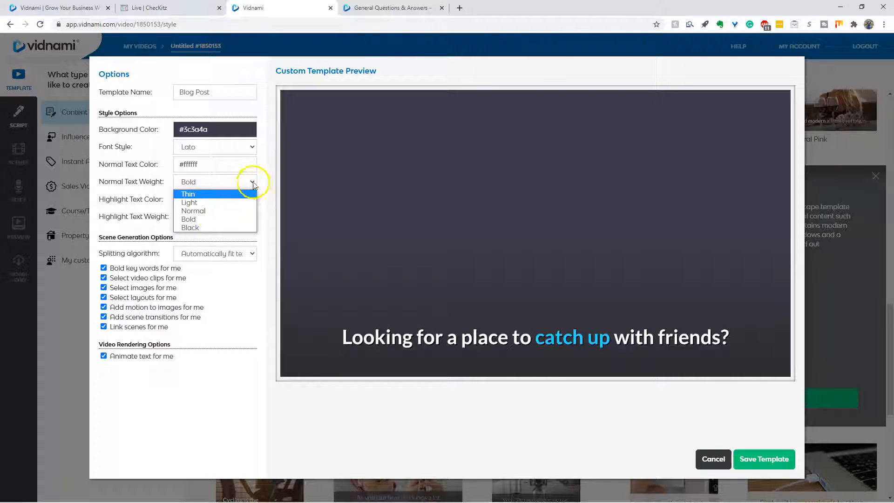
left_click(253, 184)
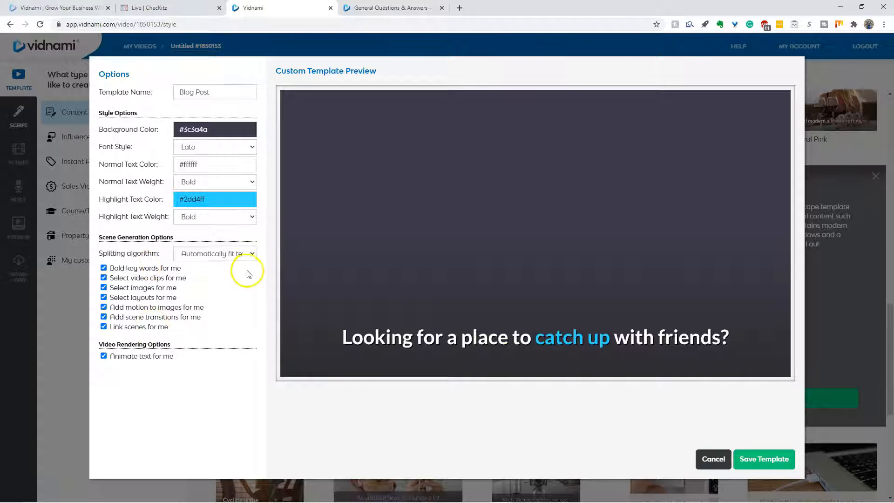
left_click(252, 256)
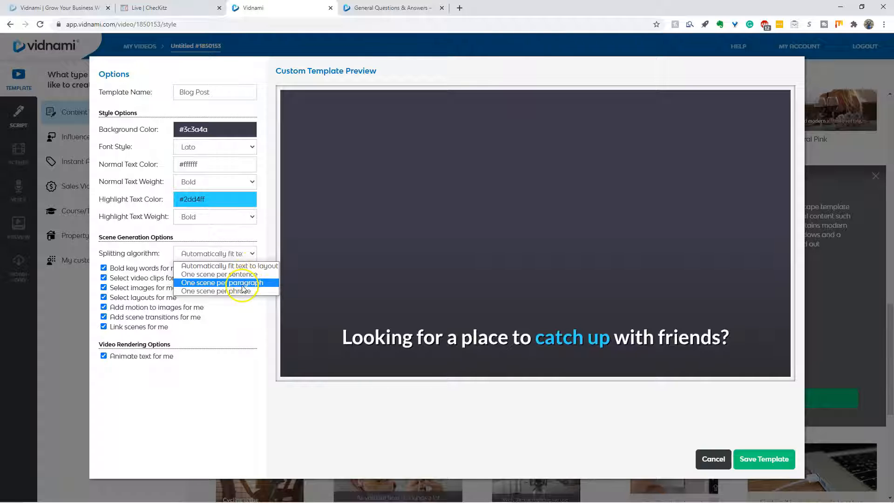
left_click(232, 308)
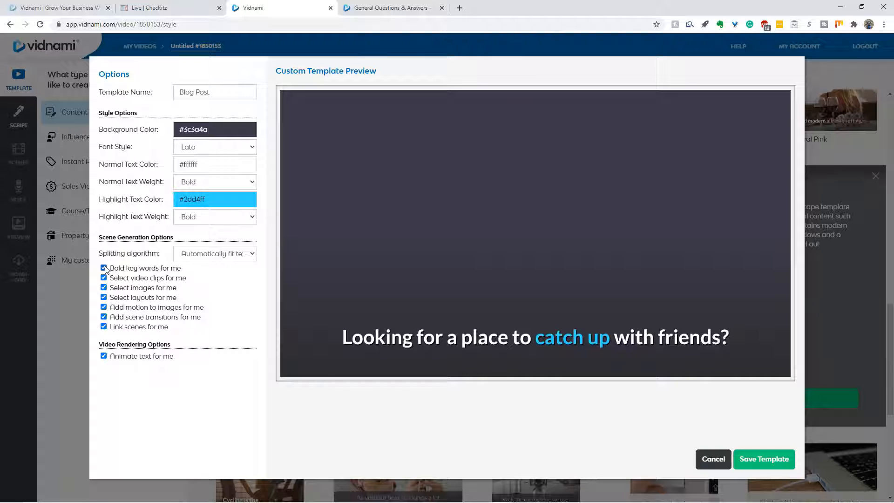
Turn off automatic bolding of key words, save the Blog Post template and use it for the video.
left_click(103, 268)
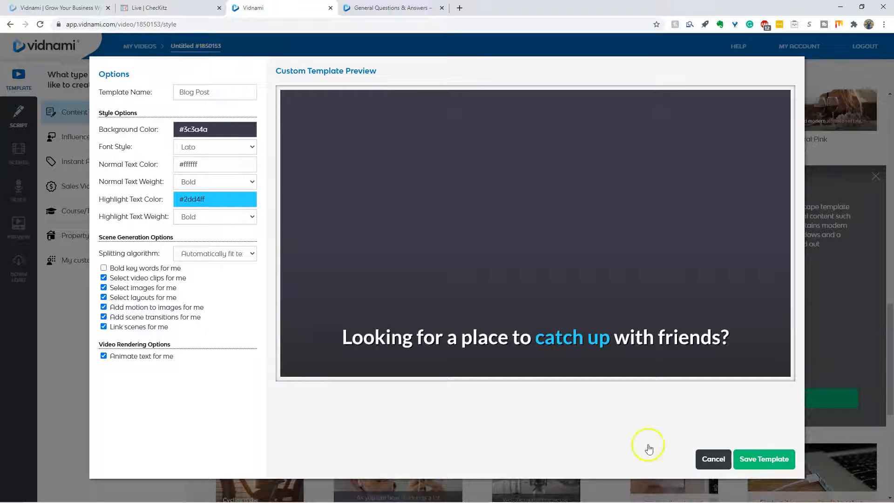
left_click(761, 458)
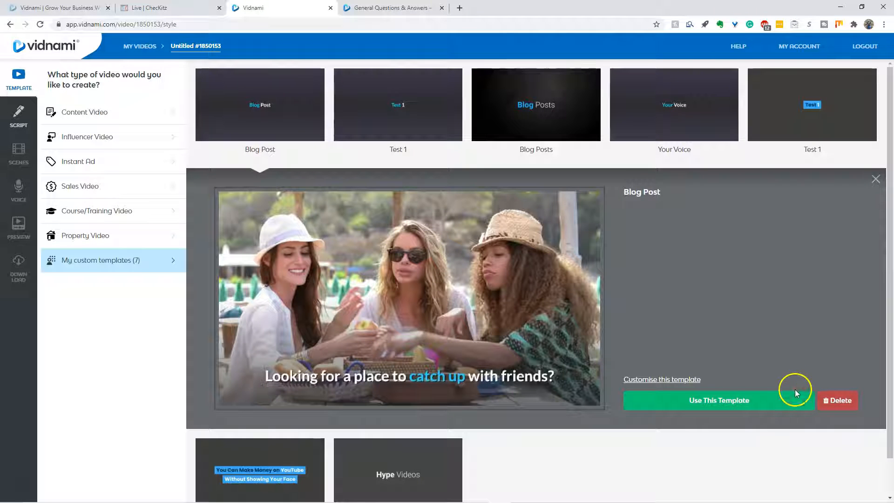
left_click(747, 401)
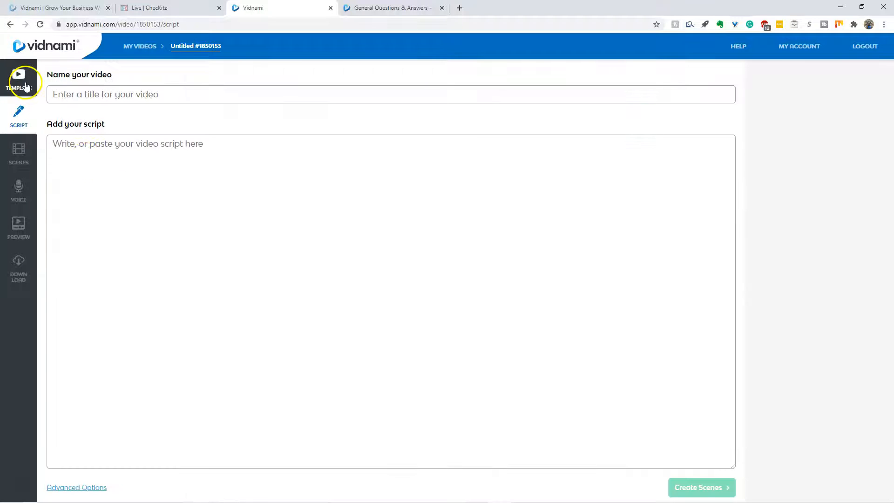
left_click(20, 116)
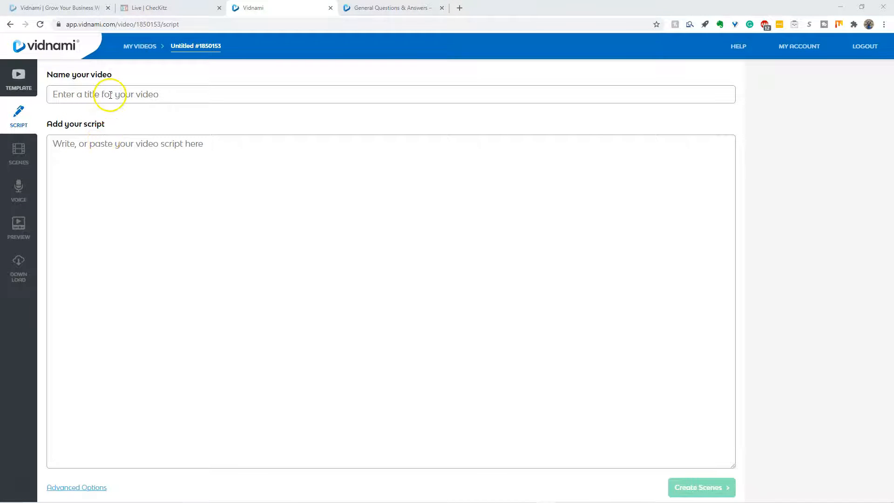
Title the video How to Stop Procrastinating by pasting the copied title.
right_click(53, 94)
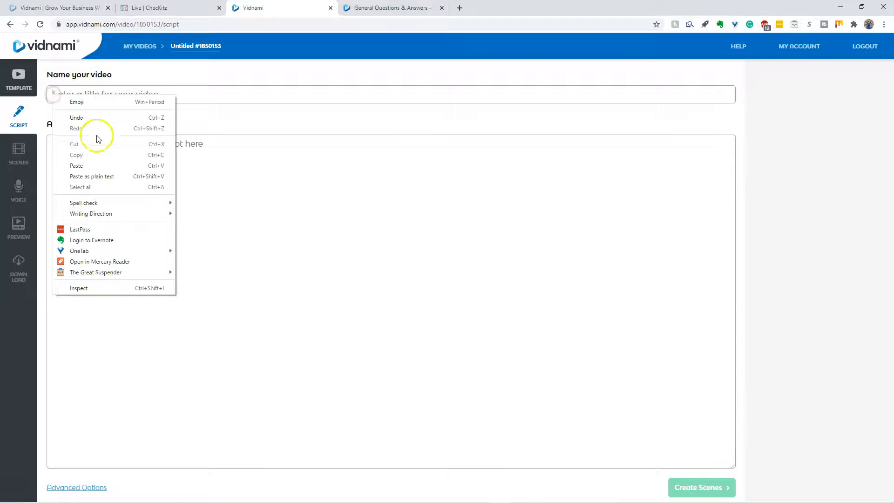
left_click(75, 165)
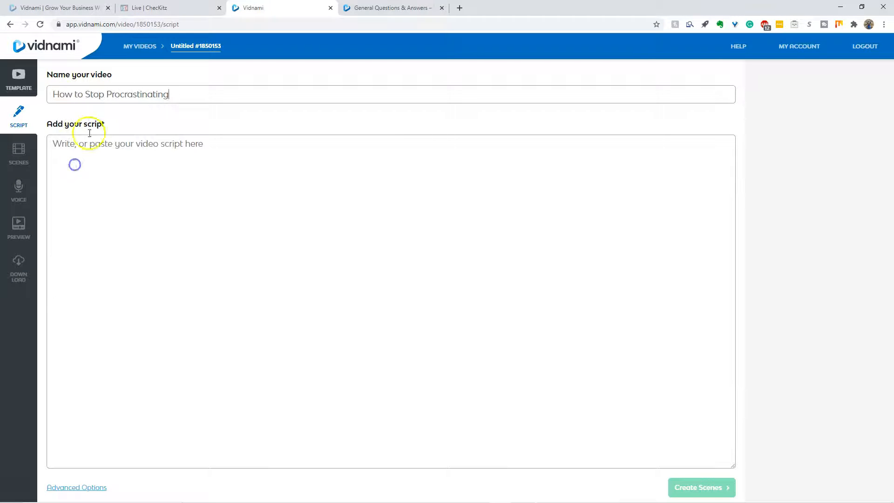
left_click(223, 79)
Paste the copied script, starting with "Write down the tasks that you need to complete", as the video script.
left_click(59, 149)
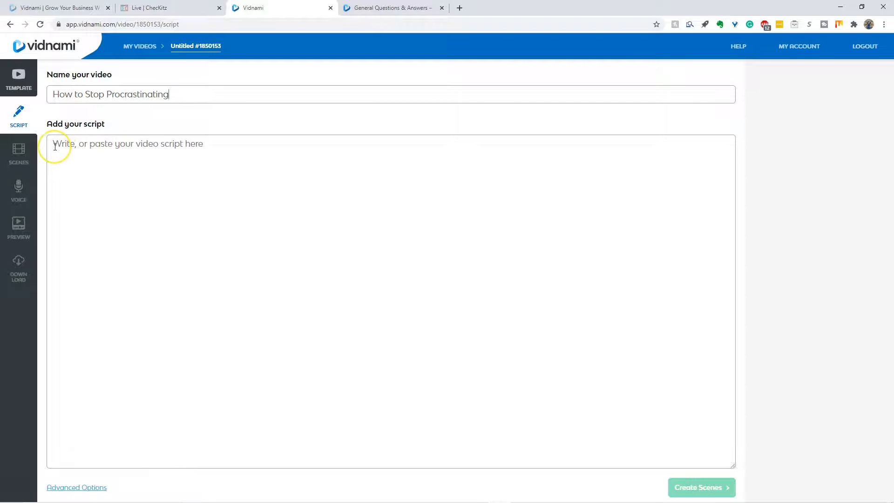
left_click(474, 451)
right_click(56, 148)
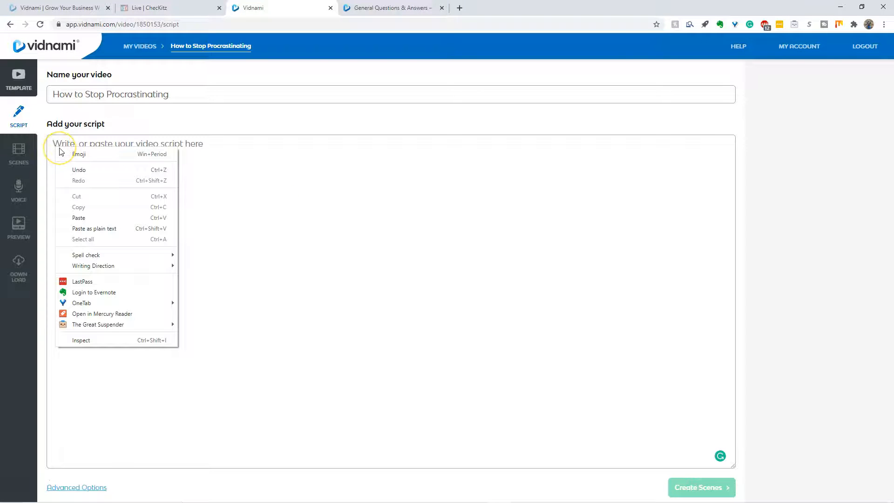
left_click(89, 217)
Separate the four script lines with blank lines and create the scenes from the script.
left_click(395, 144)
key("Return")
left_click(602, 168)
key("Return")
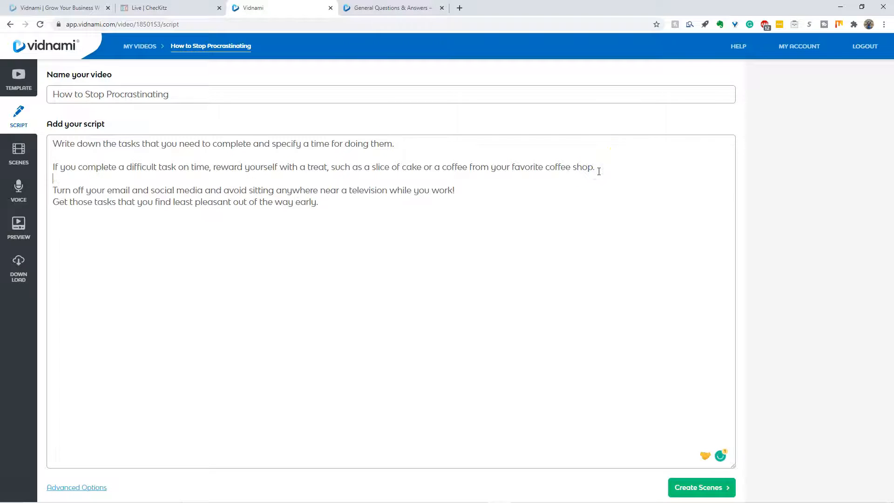
left_click(461, 191)
key("Return")
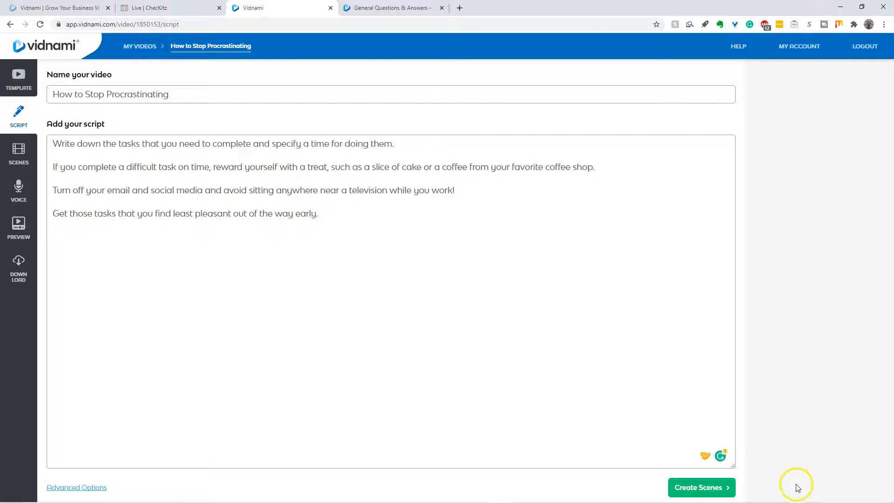
left_click(692, 487)
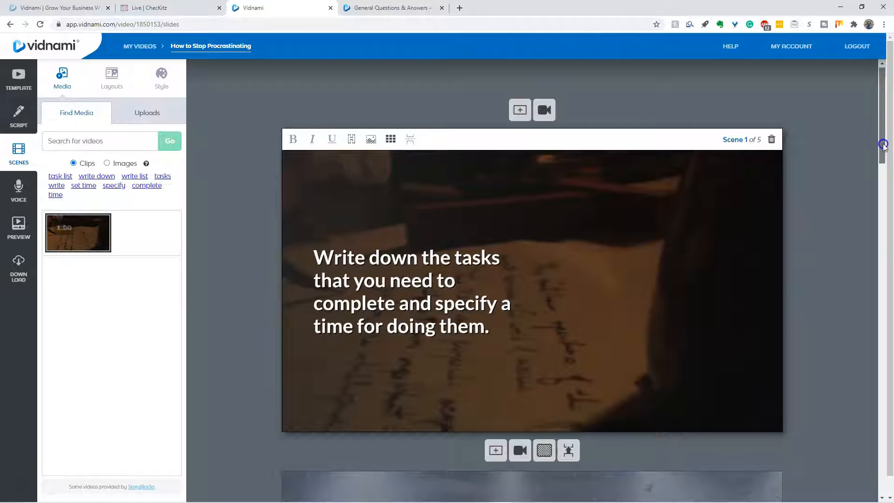
left_click_drag(883, 144, 858, 148)
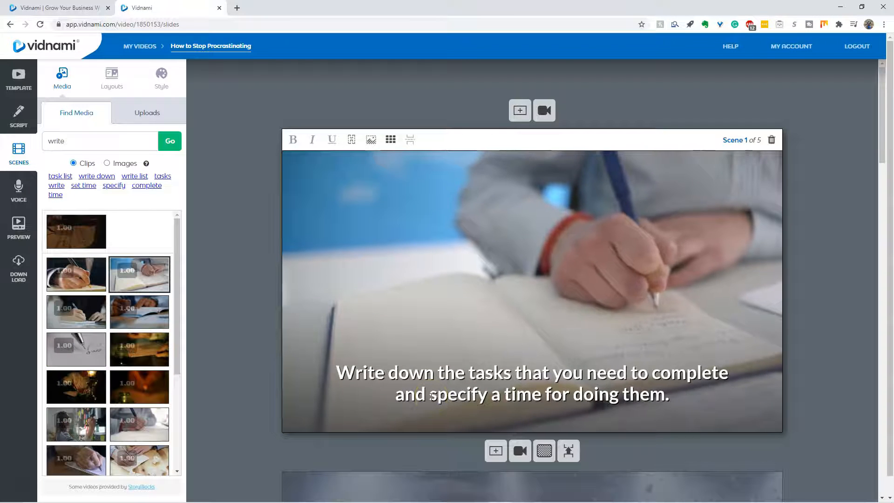
In scene 1, bold "specify a time for doing them" and use the circled calendar date clip from a deadline search.
left_click_drag(428, 394, 660, 399)
left_click(293, 139)
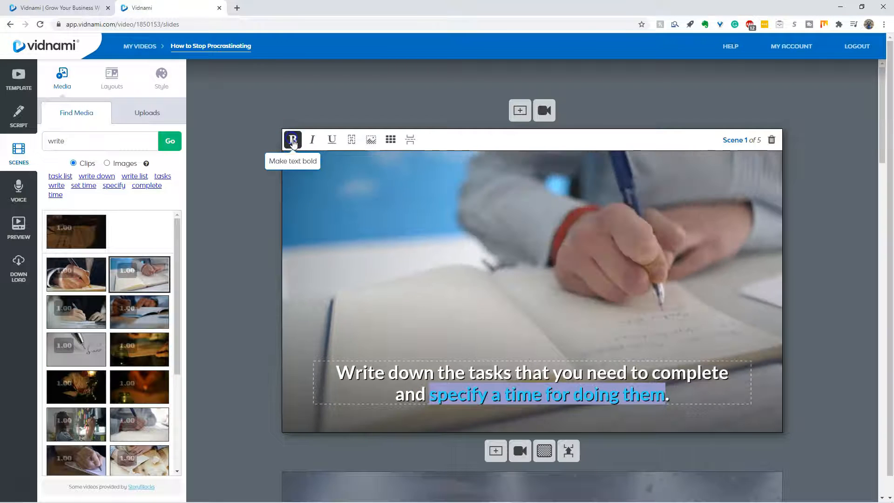
double_click(51, 141)
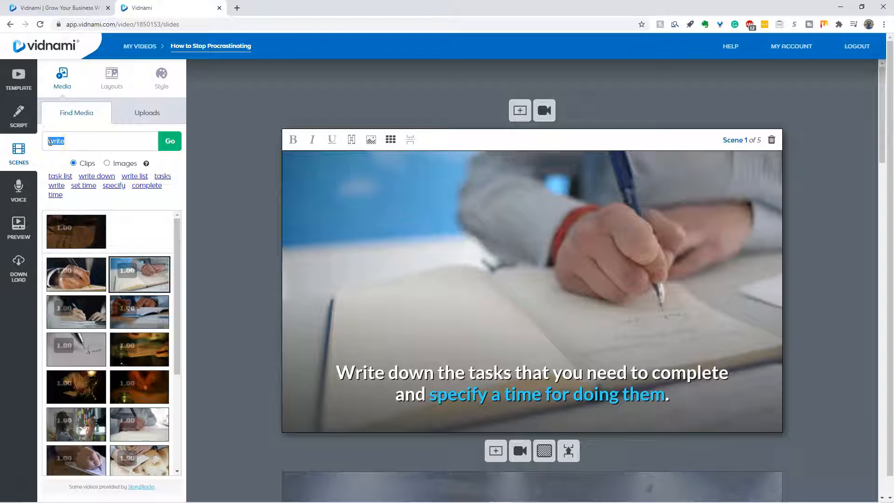
type("deadline")
key("Return")
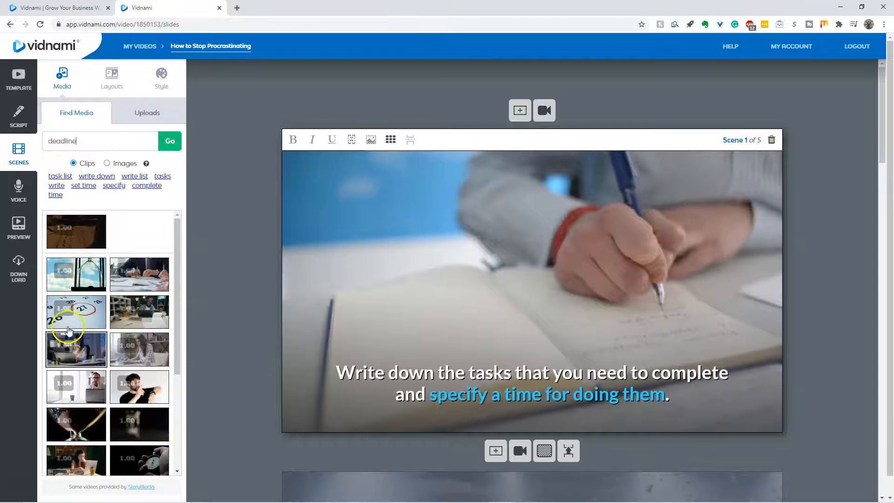
left_click(79, 311)
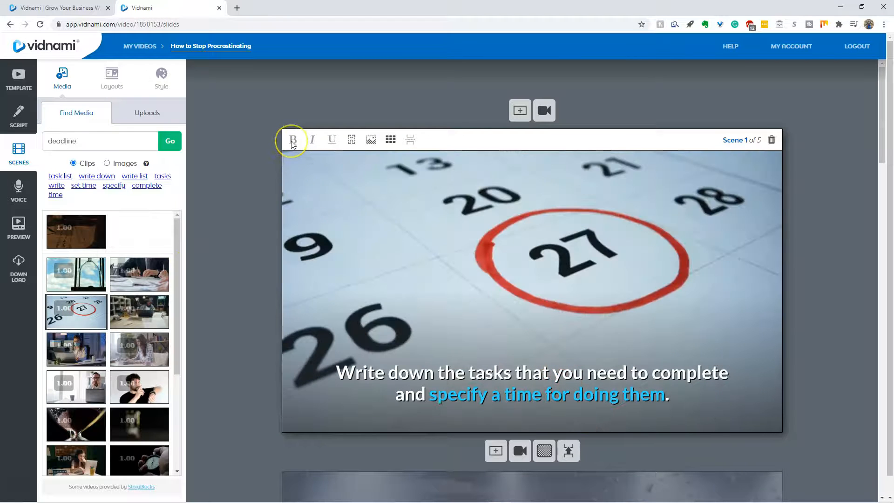
Examine the text formatting, hide text and media tools of scene 1 using its first caption line.
left_click_drag(336, 372, 729, 374)
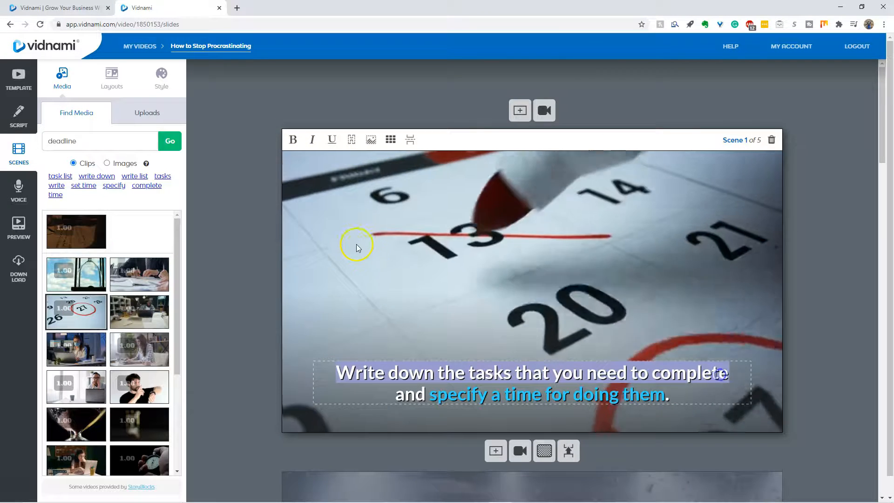
left_click(294, 140)
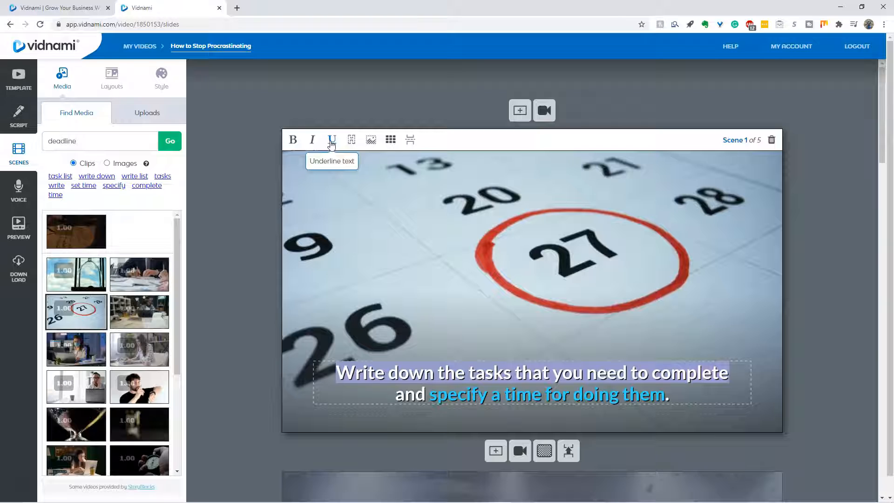
left_click(350, 140)
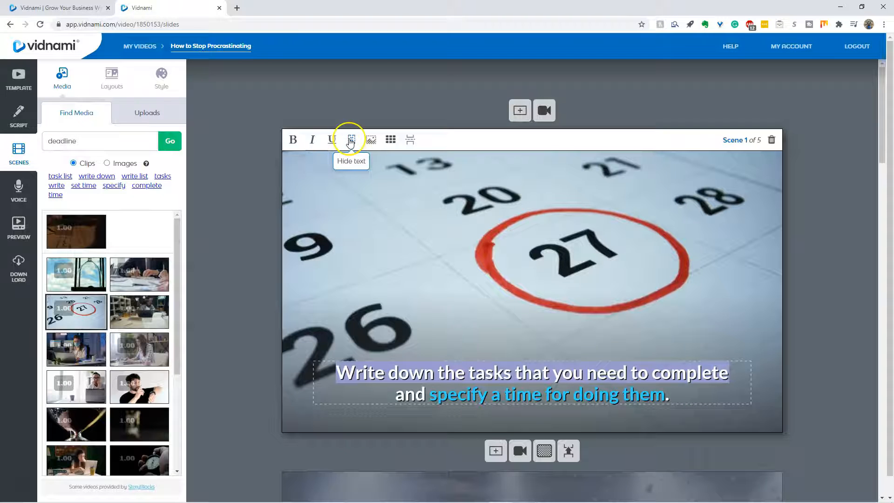
left_click(363, 123)
left_click(369, 139)
left_click(368, 139)
Try scene 1's text at the top centre of the frame and return it to the bottom centre.
left_click(390, 140)
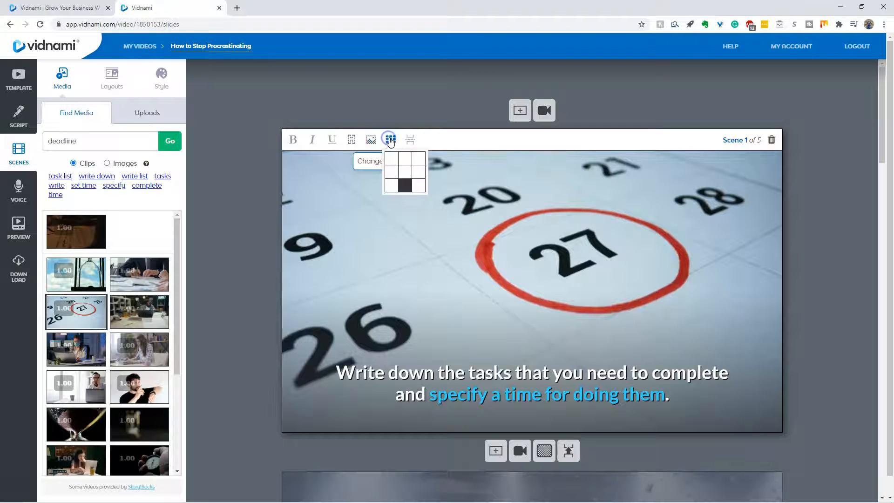
left_click(388, 368)
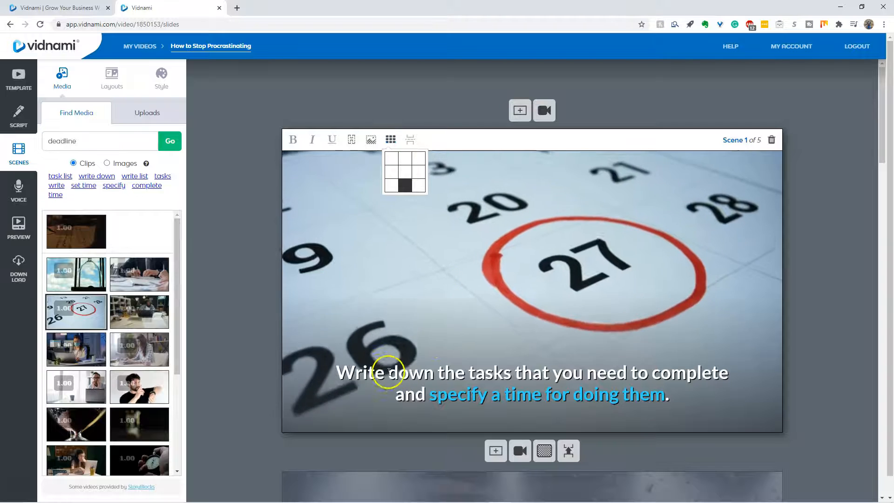
left_click(404, 159)
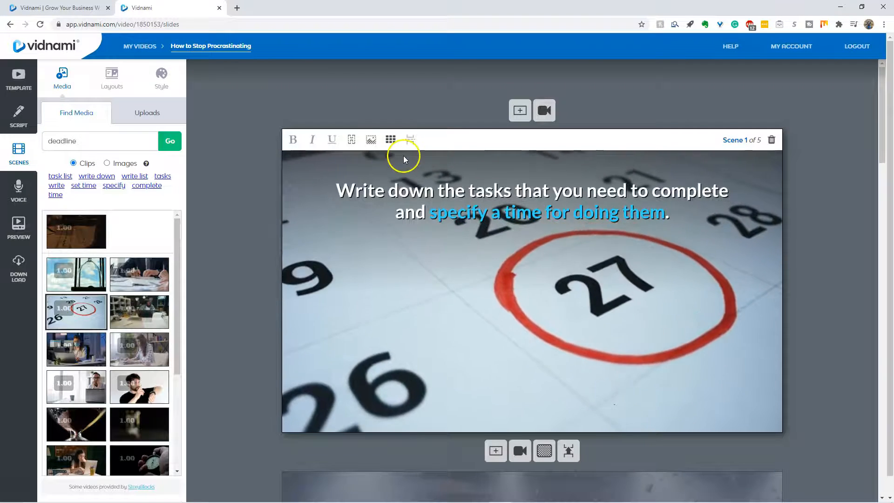
left_click(404, 186)
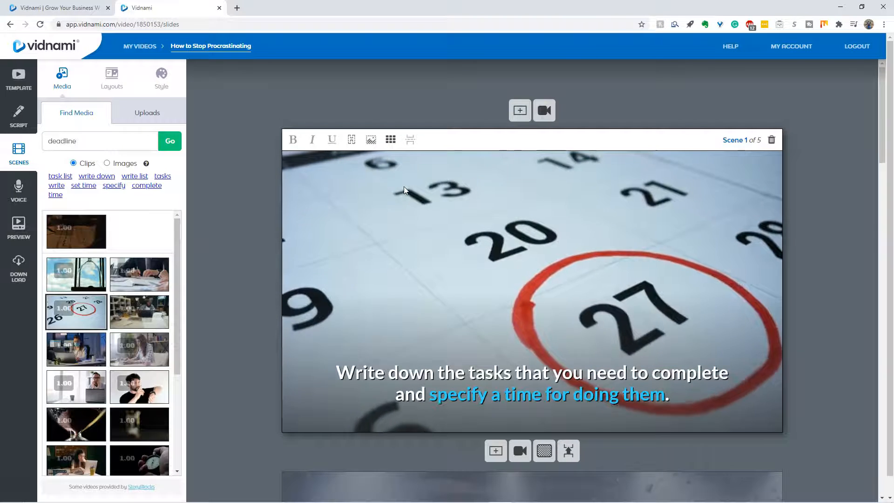
left_click(406, 185)
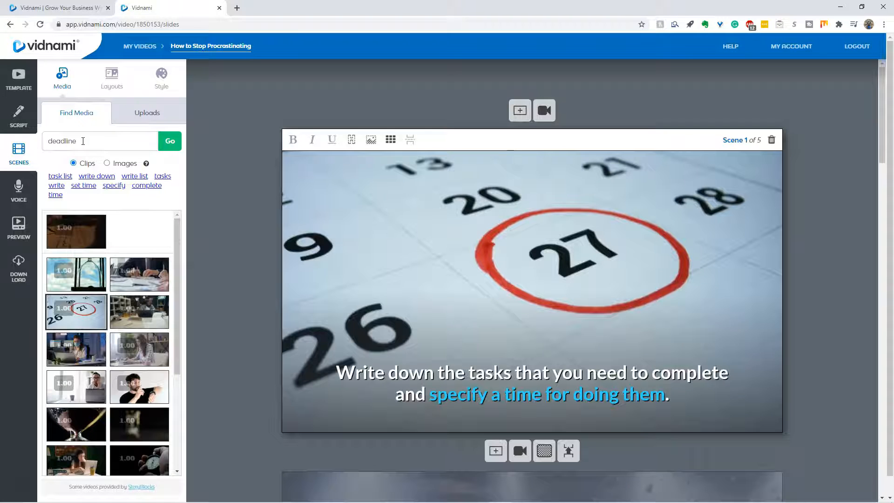
Clear the deadline search and search for coffee shop clips for scene 2.
left_click(141, 118)
double_click(59, 140)
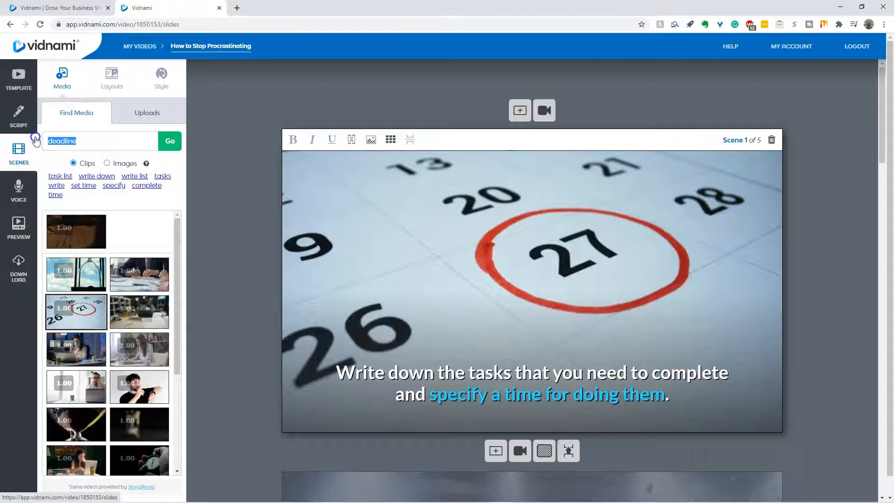
key("BackSpace")
left_click_drag(878, 124, 872, 200)
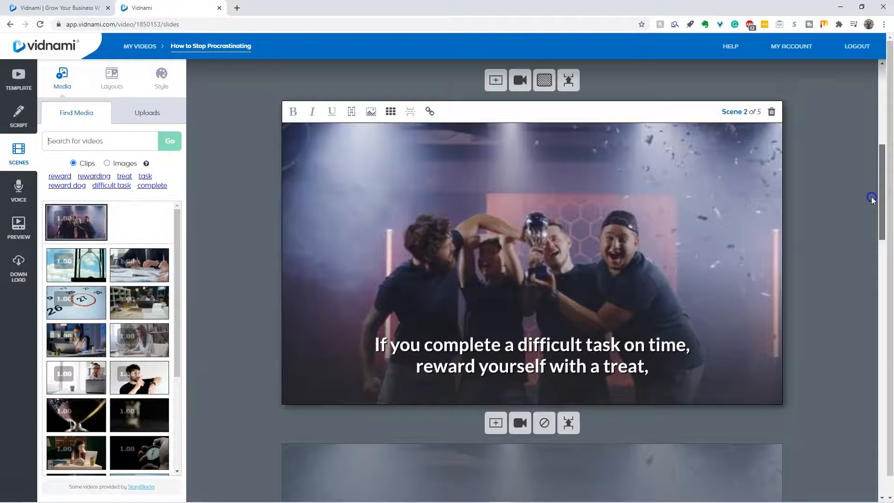
left_click(114, 145)
type("coffee")
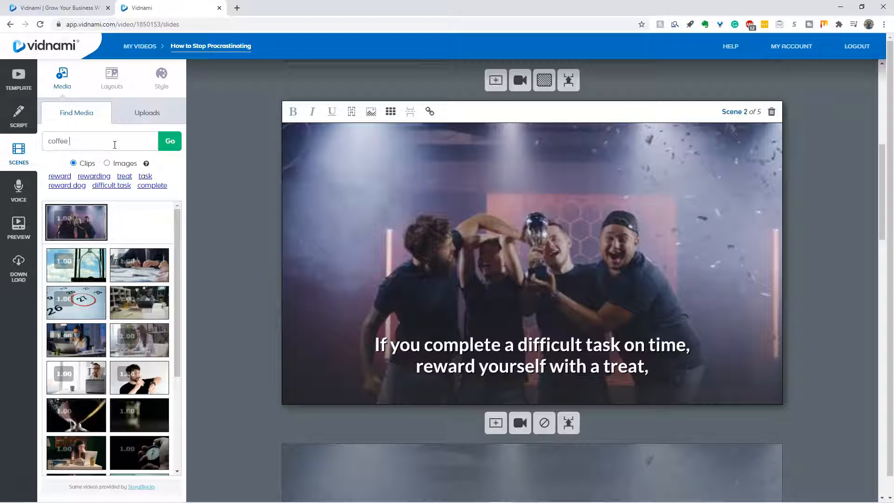
type(" shop")
key("Return")
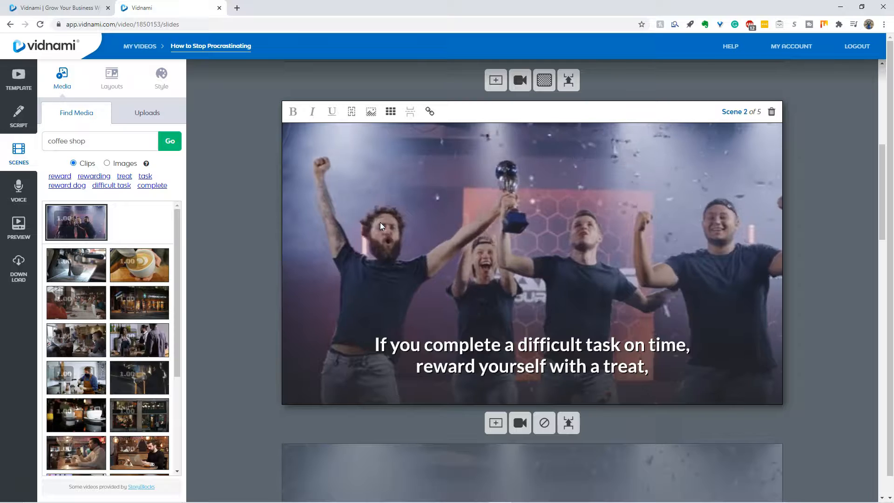
Apply the clip of four friends drinking coffee at a table to scene 2 and go on to scene 3.
left_click_drag(177, 239, 184, 346)
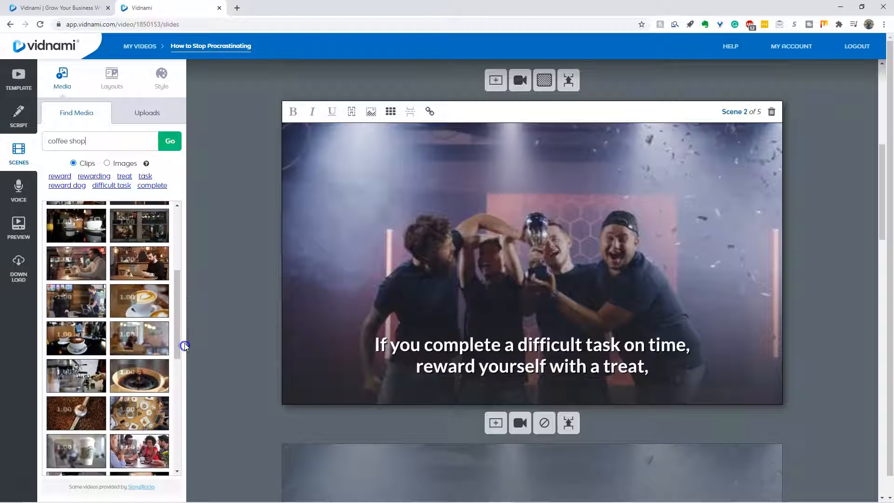
left_click(139, 450)
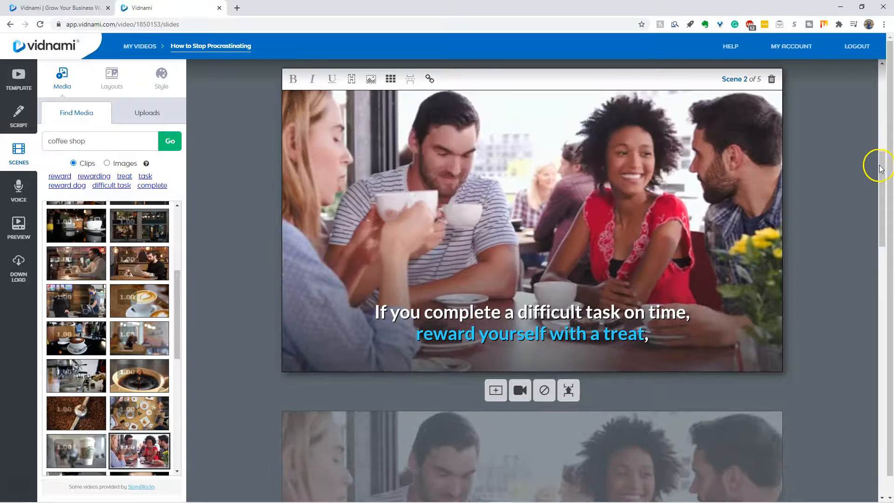
left_click_drag(878, 159, 879, 223)
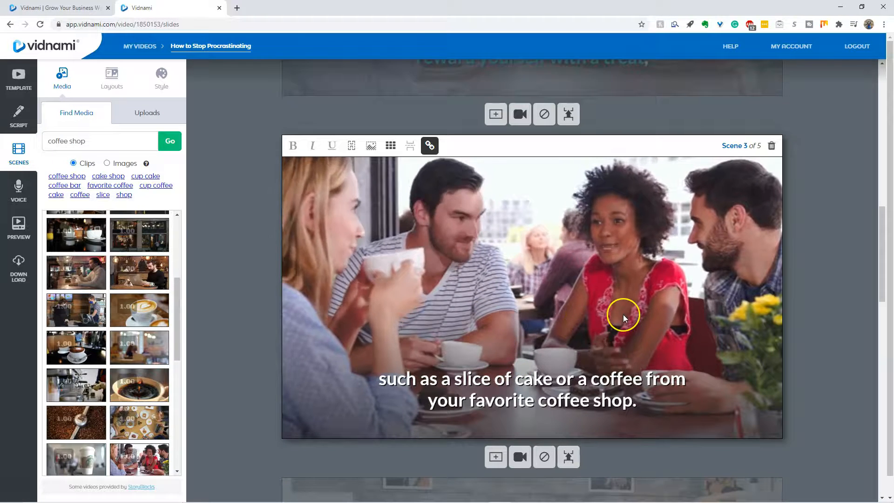
Search for distraction clips for scene 4 and apply the clip of a child in a blue horned hoodie.
scroll(816, 277, "down", 7)
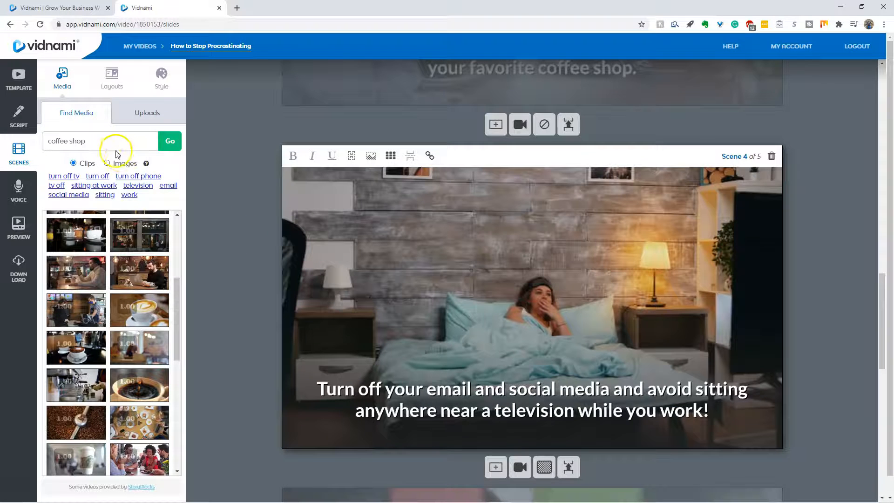
left_click_drag(105, 141, 49, 139)
type("distractions")
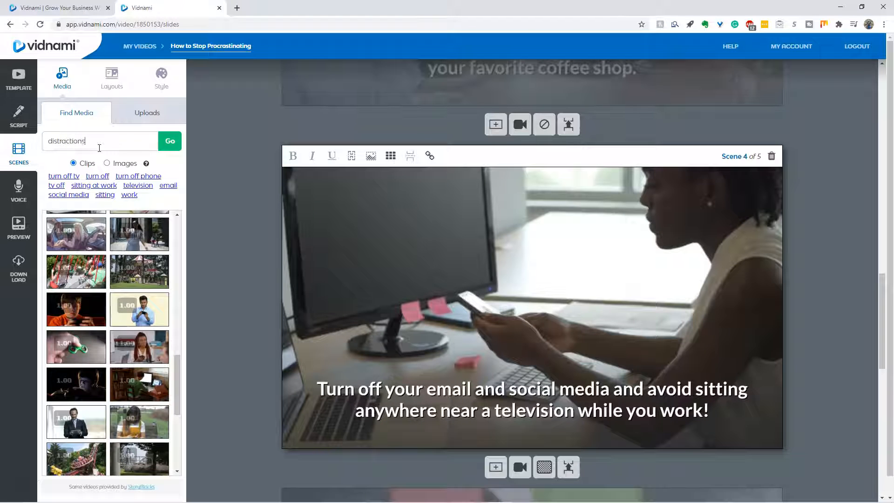
left_click(171, 142)
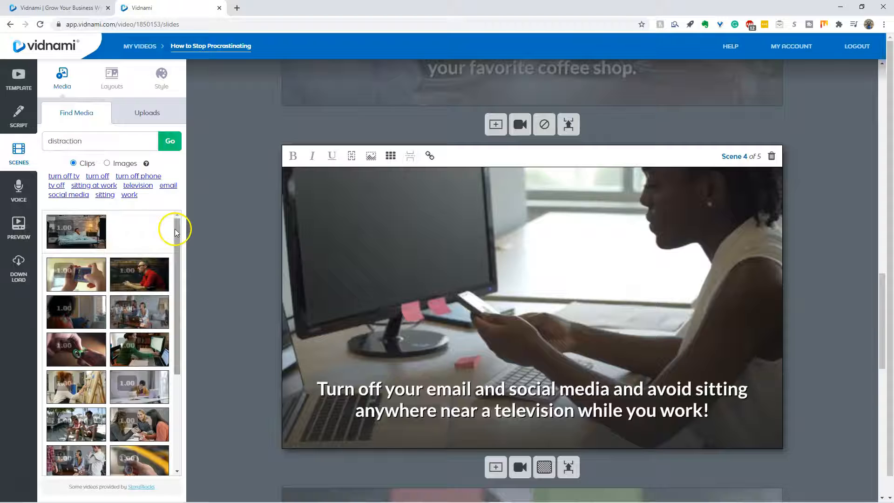
left_click_drag(175, 230, 179, 264)
left_click_drag(177, 275, 175, 362)
left_click_drag(175, 362, 176, 372)
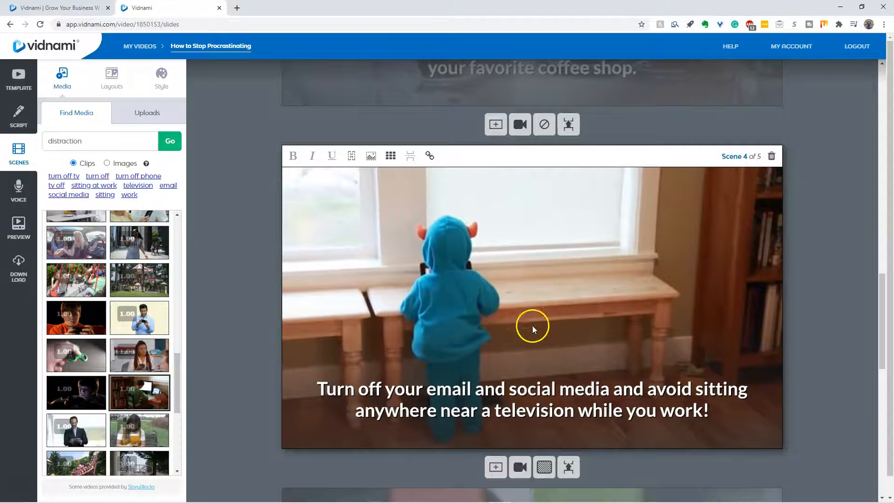
Highlight "Turn off your email and social media and" and "television while you work" in scene 4's text with the bold accent style.
left_click_drag(316, 389, 644, 389)
left_click(292, 156)
left_click_drag(494, 411, 702, 411)
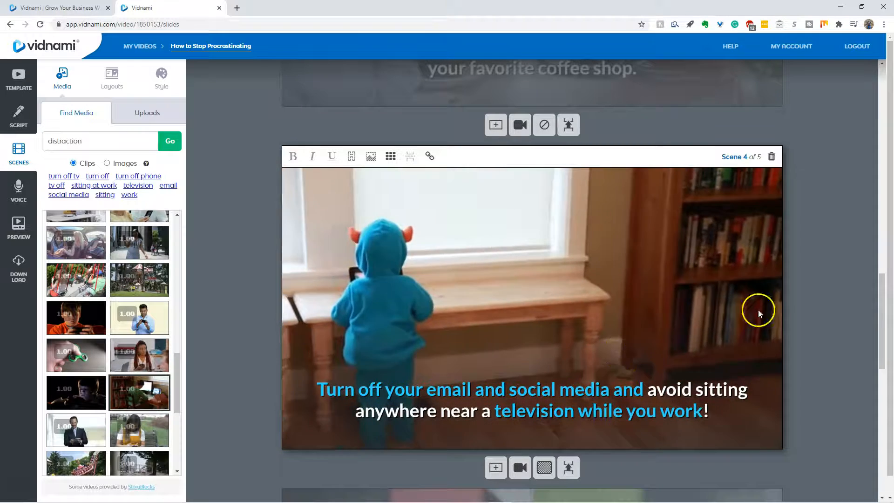
Search for chores clips for scene 5 and apply the clip of dirty dishes in a sink.
left_click_drag(878, 294, 854, 364)
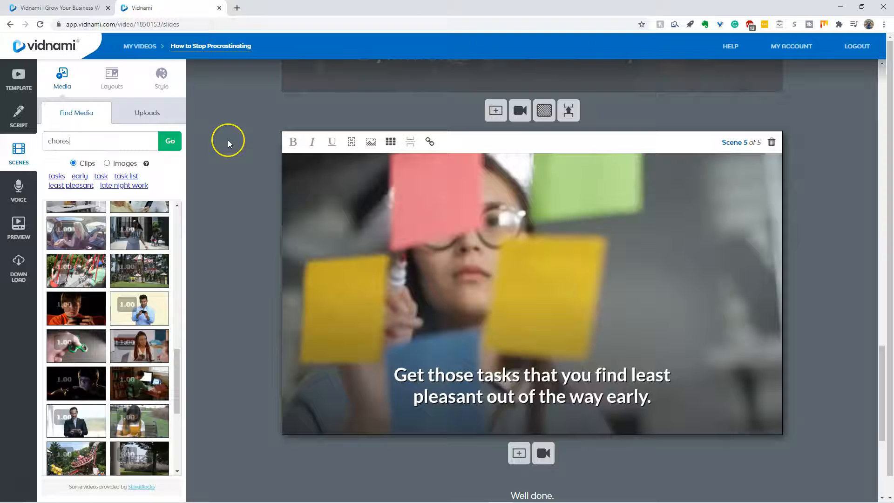
key("Return")
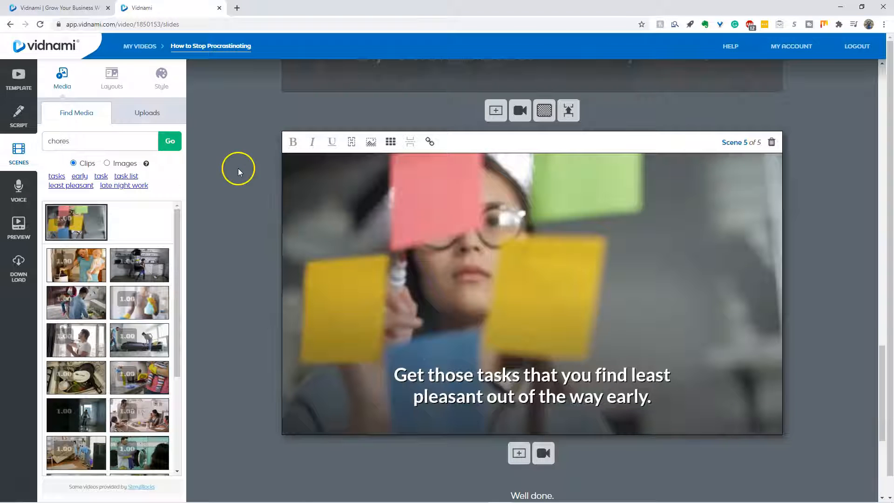
left_click(74, 380)
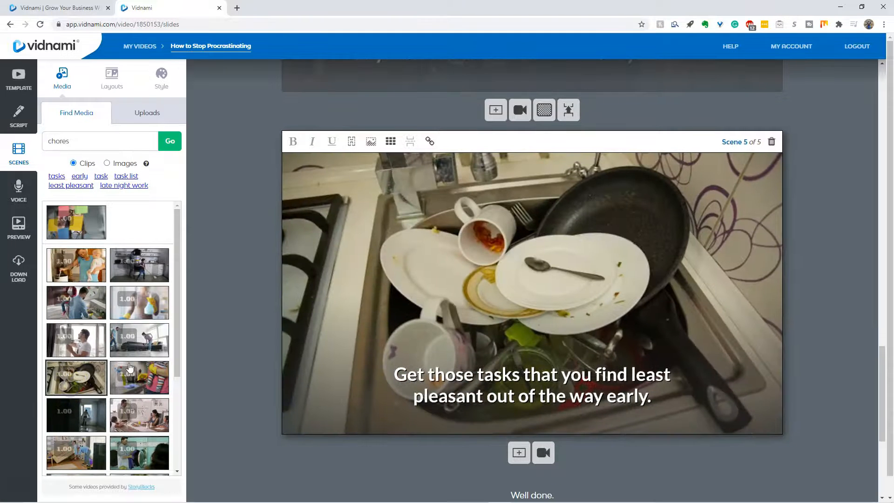
Recheck the earlier scenes, clear the chores search and continue to adding a voice track to the video.
scroll(860, 136, "up", 15)
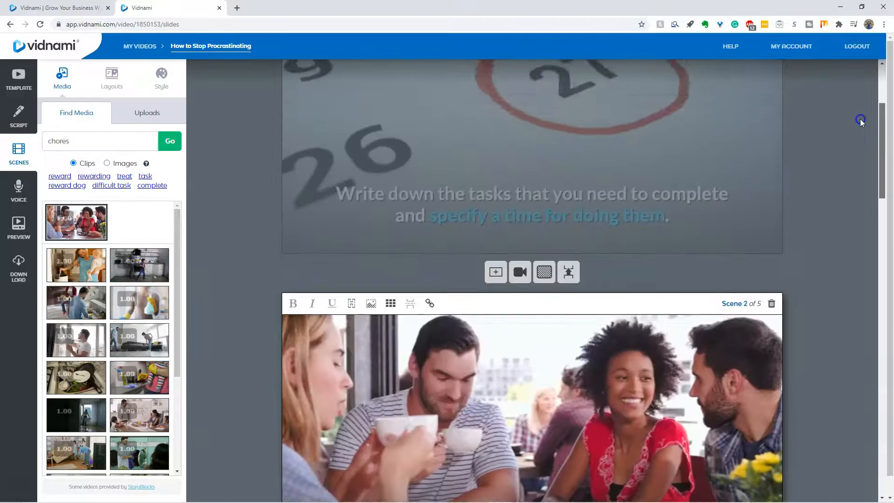
left_click_drag(860, 110, 860, 103)
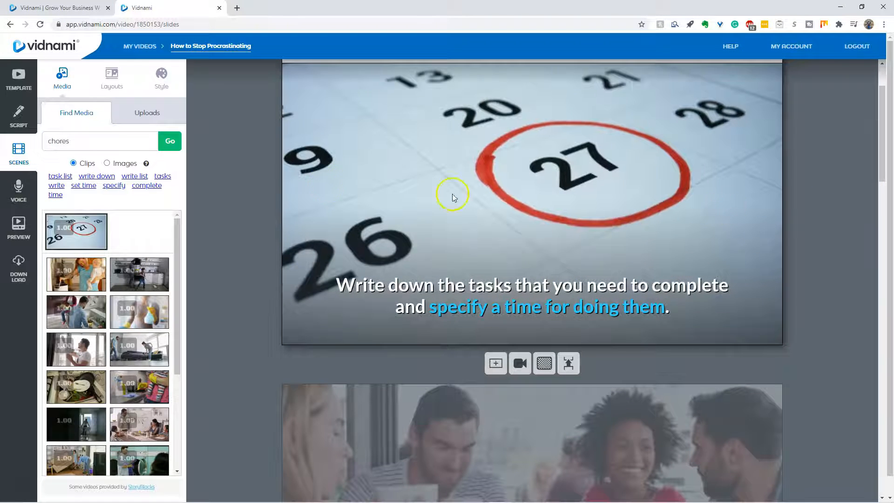
left_click_drag(90, 142, 61, 142)
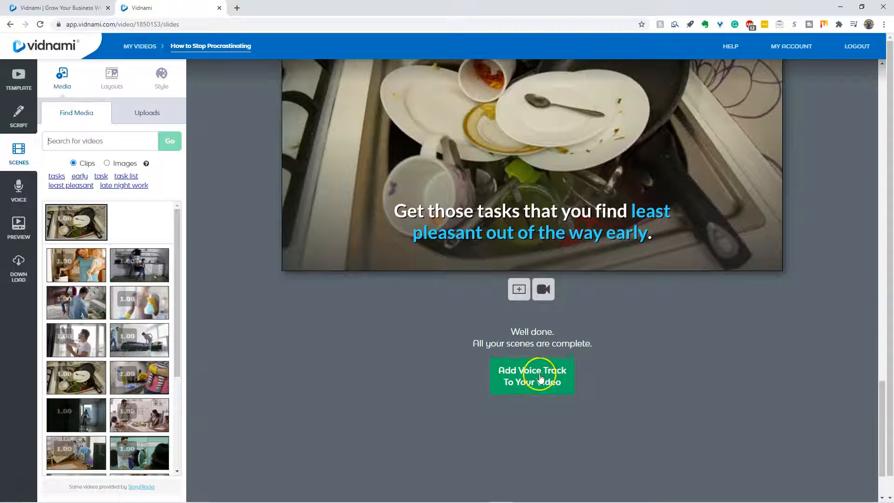
left_click(540, 378)
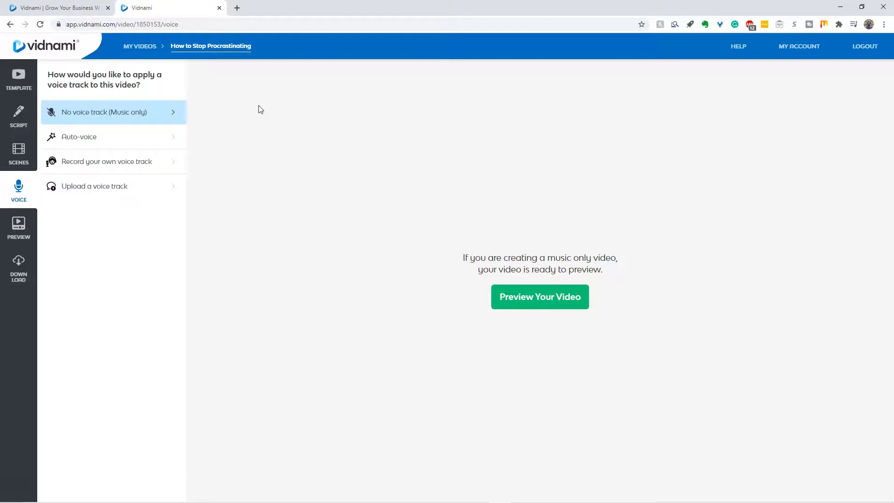
Look at the Auto-voice option and choose to record your own voice track for the video instead.
left_click(275, 112)
left_click(112, 137)
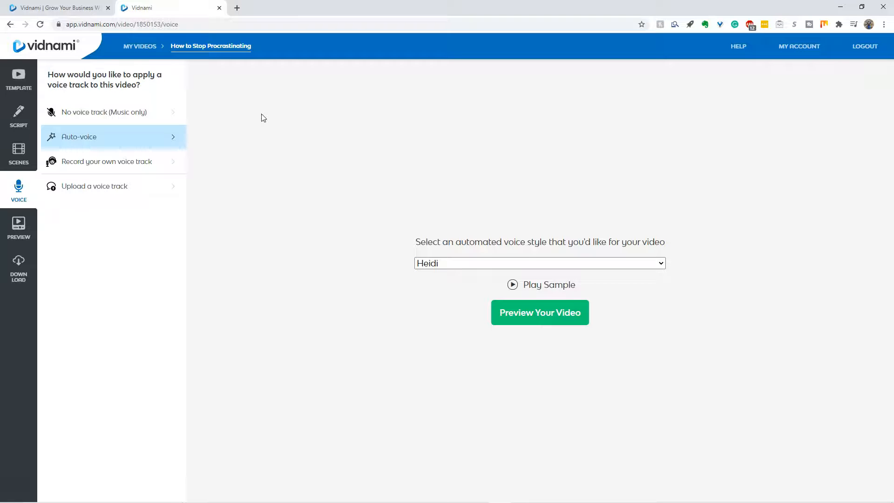
left_click(250, 127)
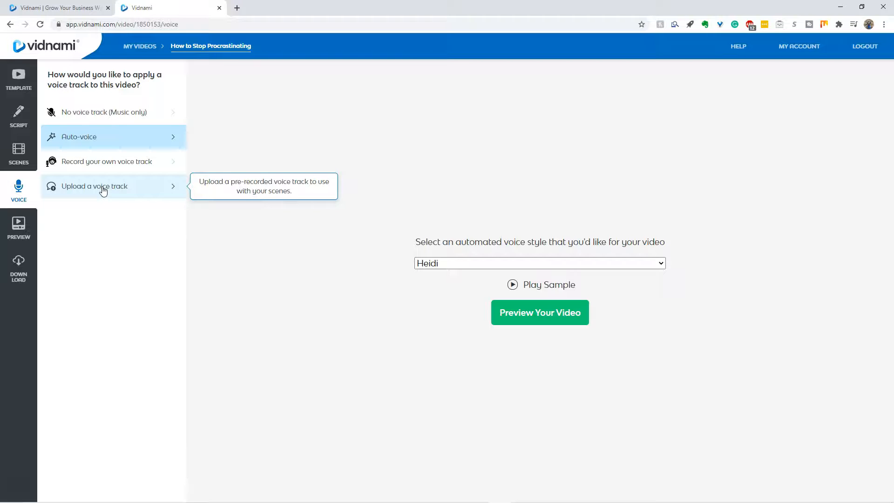
left_click(112, 168)
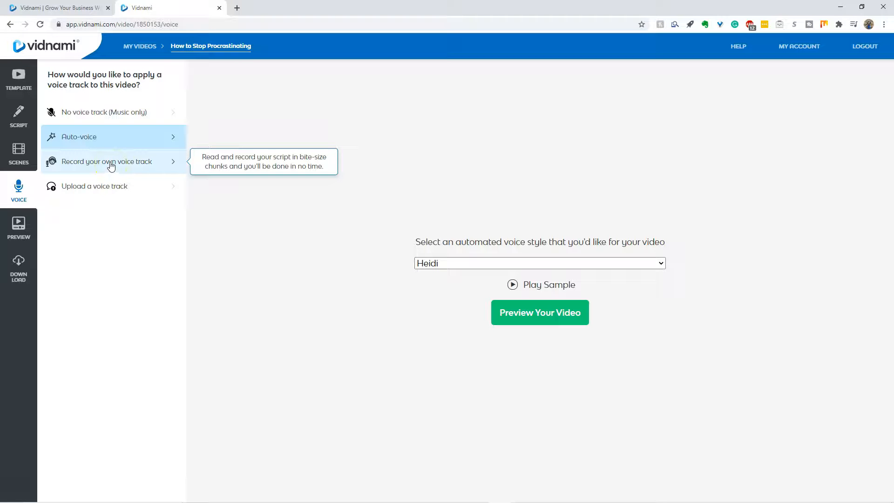
left_click(111, 166)
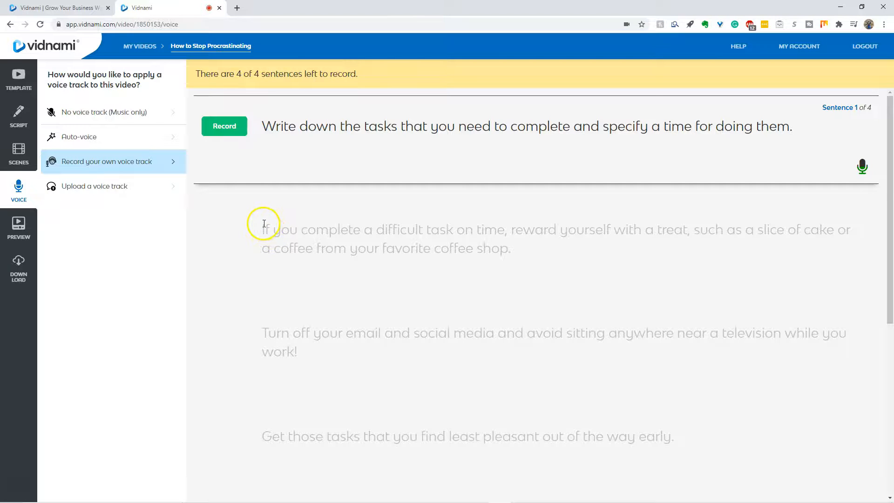
Record the voice-over for sentence 1, "Write down the tasks that you need to complete", and play it back.
left_click(219, 129)
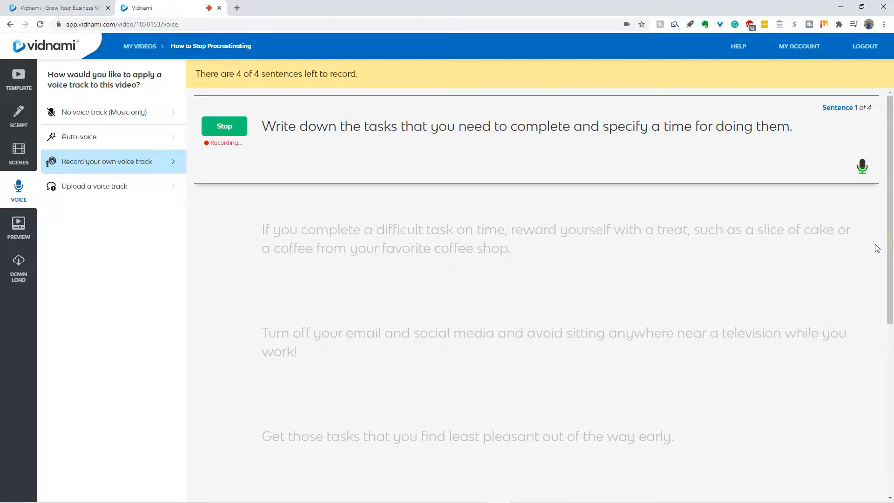
left_click(222, 127)
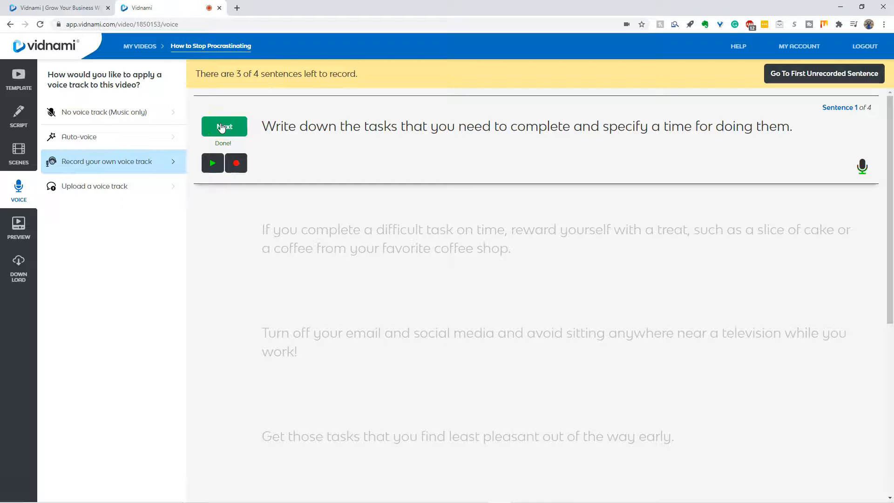
left_click(222, 166)
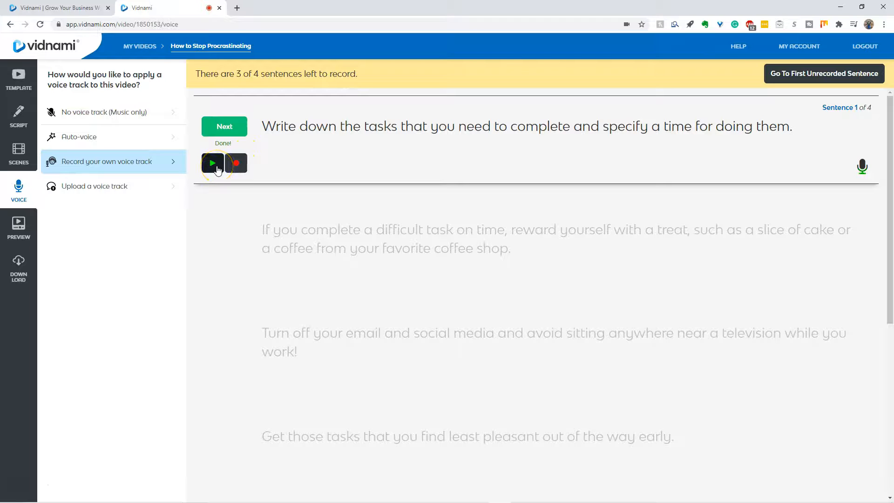
left_click(212, 164)
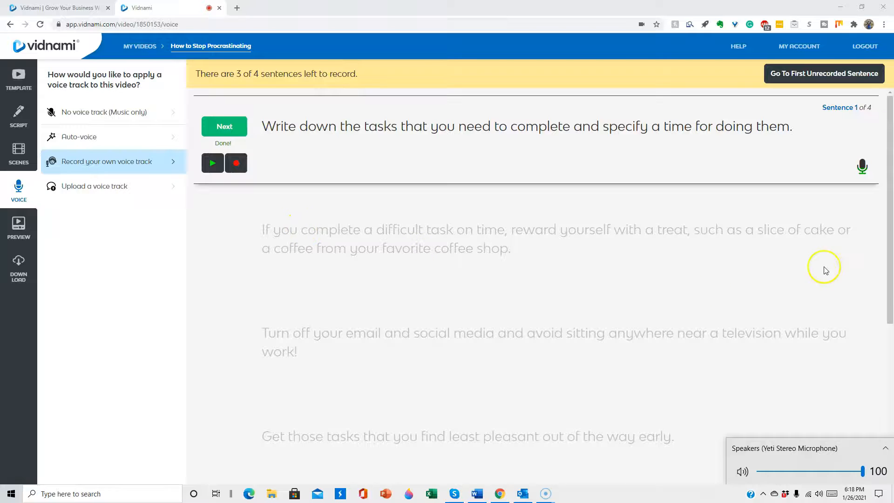
Record the voice-over for sentences 2 to 4 and open the video preview.
mouse_move(888, 236)
left_mouse_down()
mouse_move(887, 296)
mouse_move(883, 240)
left_mouse_up()
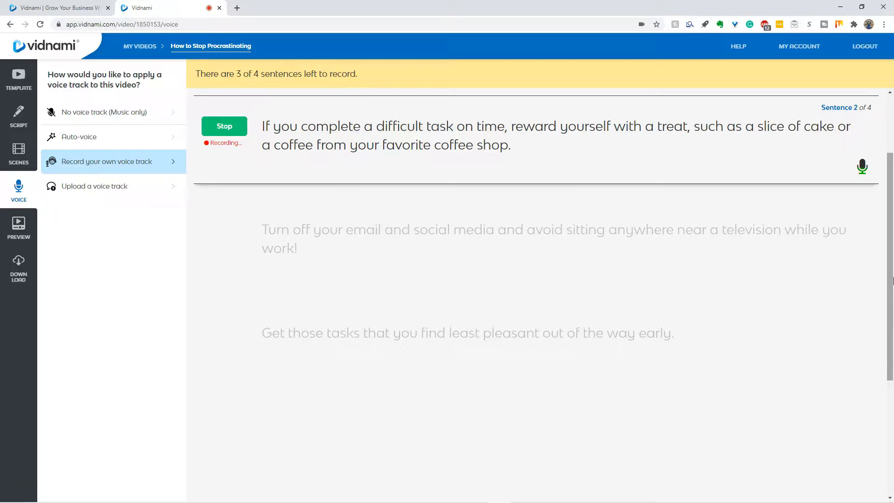
left_click(891, 238)
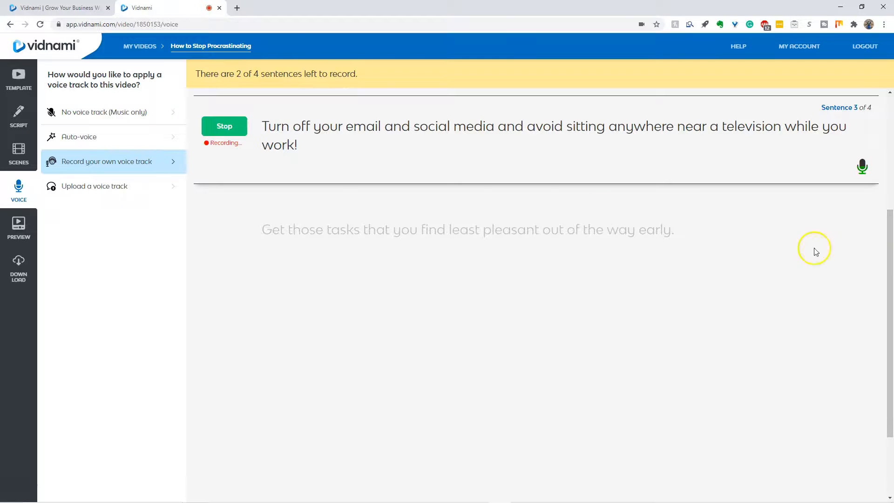
left_click(275, 140)
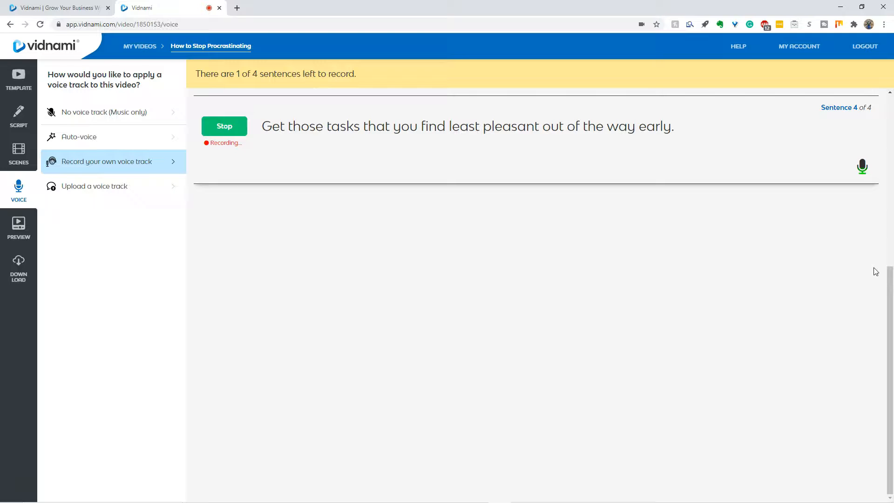
left_click(211, 130)
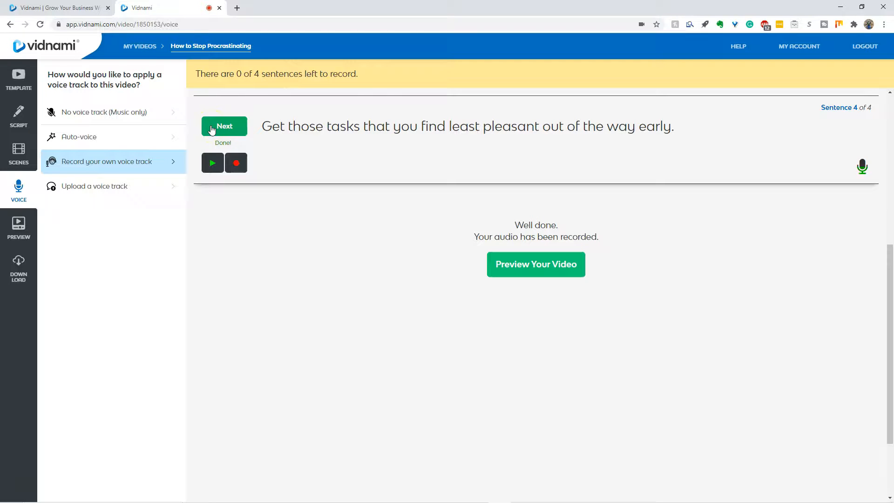
left_click(212, 130)
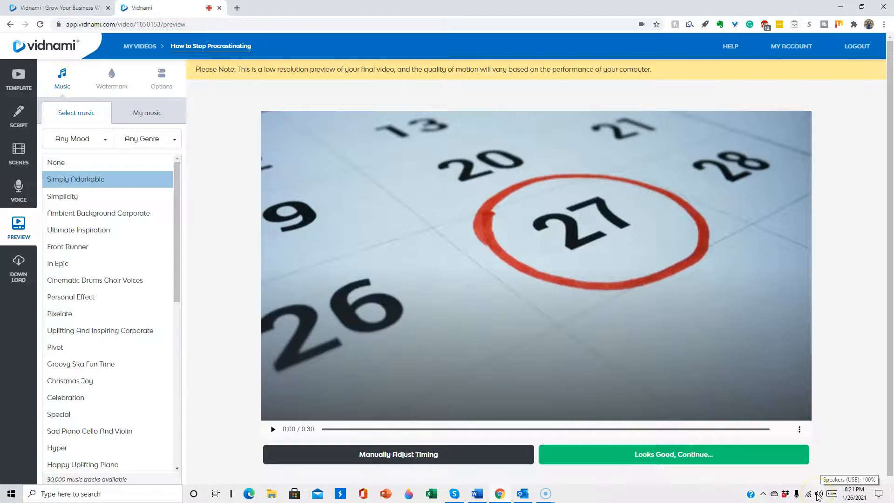
Browse the music tracks and examine the available mood and genre filters.
left_click_drag(181, 250, 191, 306)
left_click(106, 140)
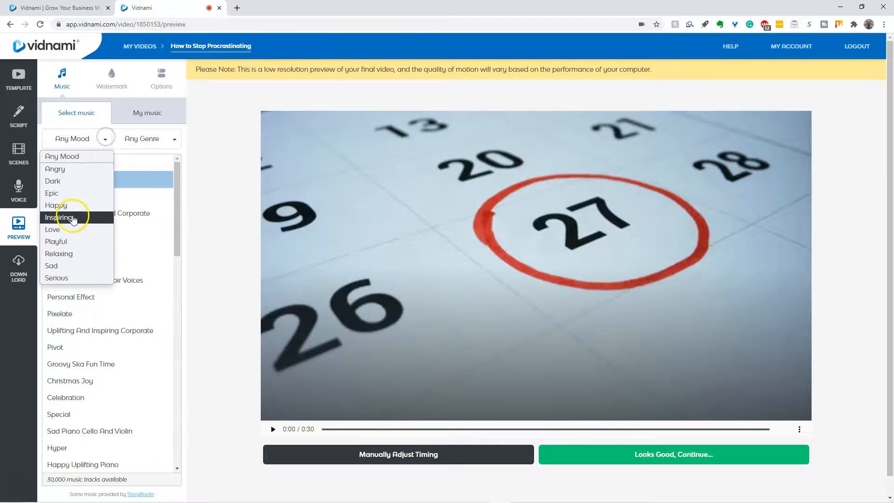
left_click(173, 139)
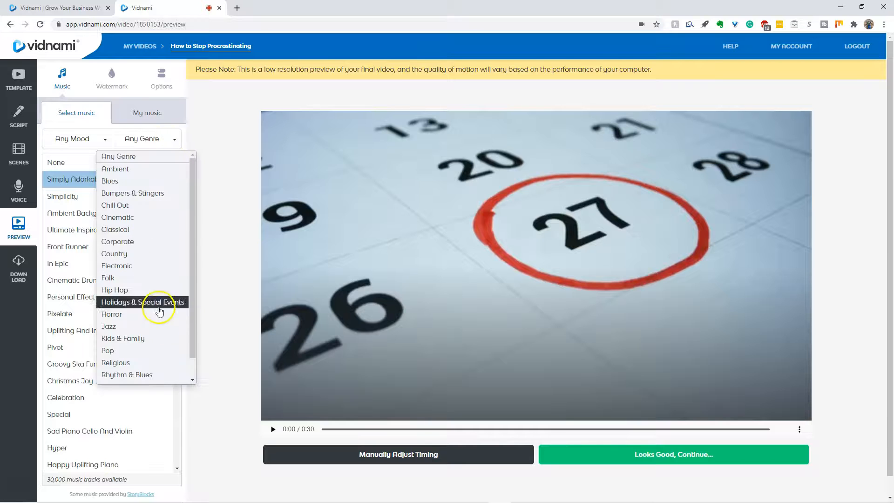
left_click(173, 156)
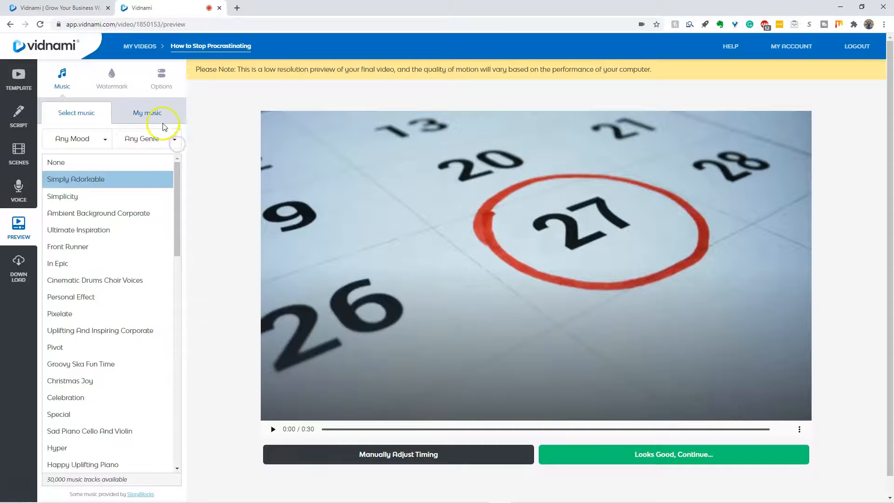
Choose Ambient Background Corporate as the background music and look over the neighbouring tracks.
left_click(104, 215)
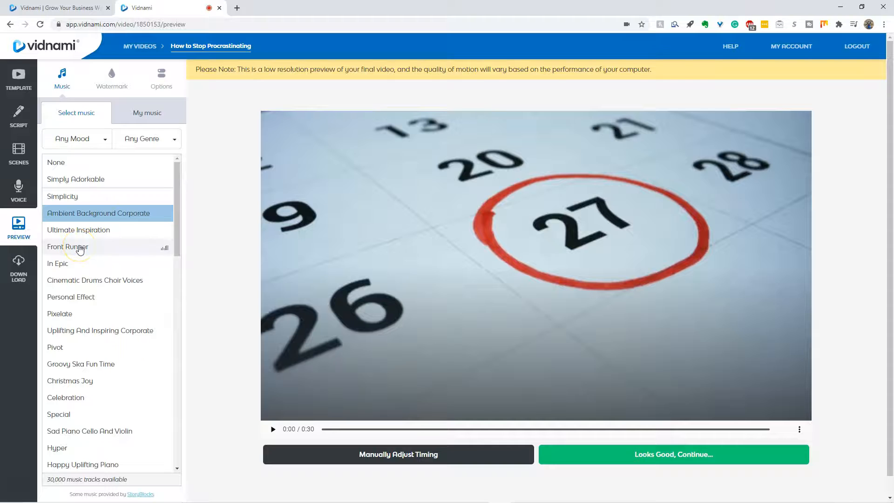
left_click(69, 281)
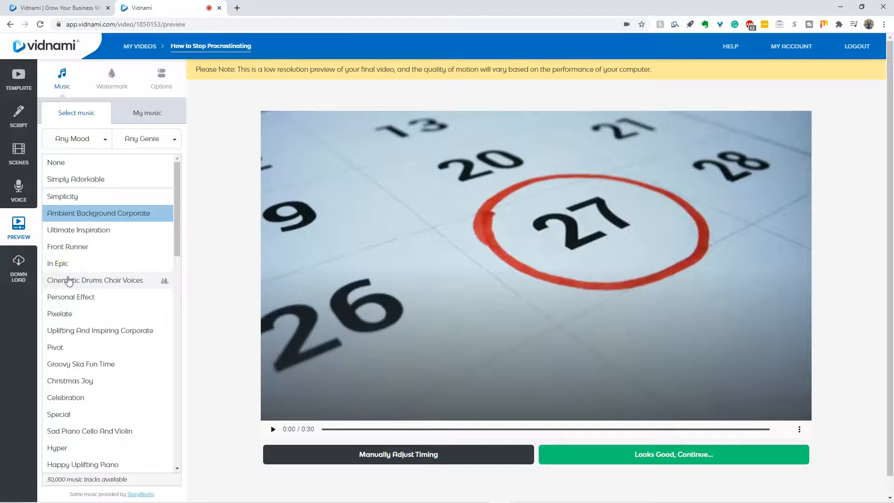
left_click(60, 316)
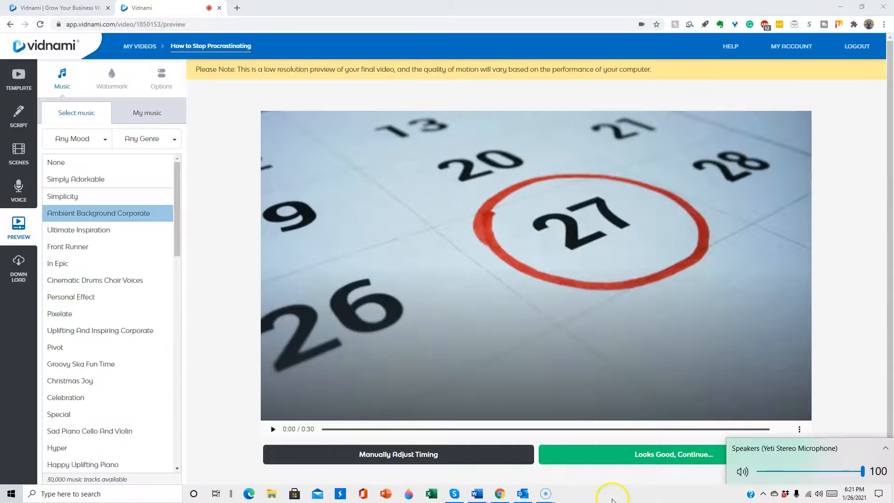
left_click(613, 497)
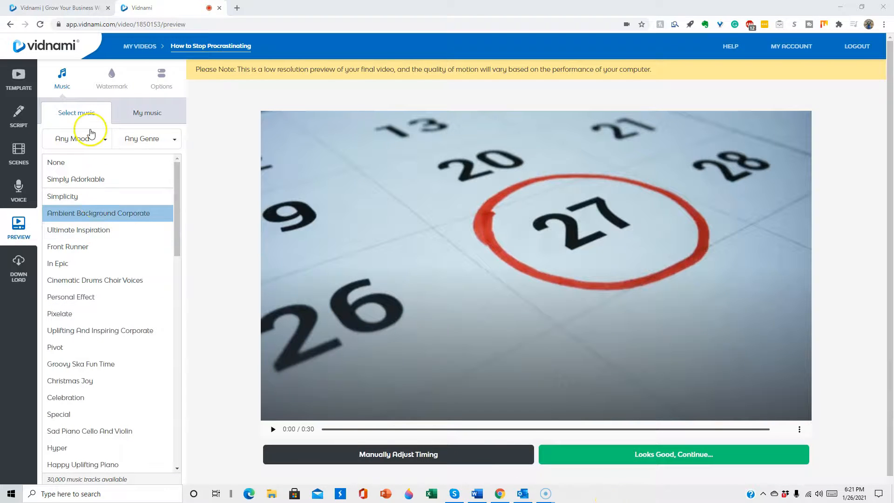
Lower the music volume to 7% in the preview's audio options.
left_click(170, 77)
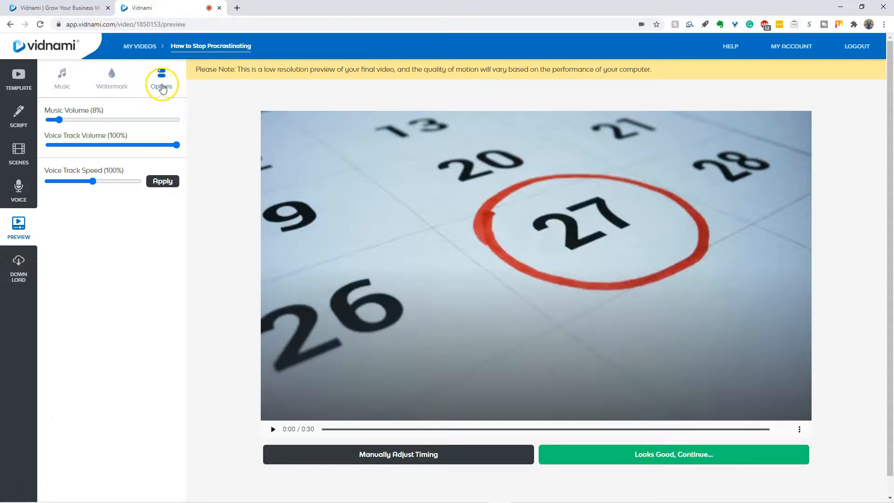
left_click(58, 121)
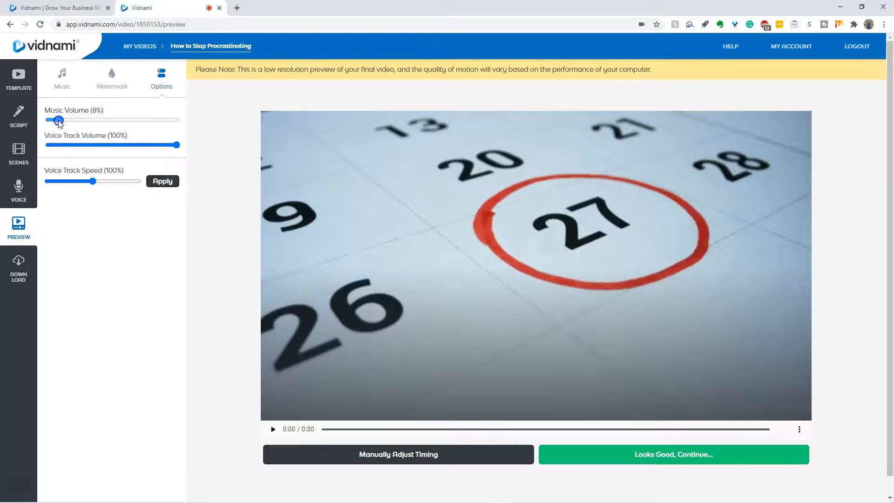
left_click_drag(59, 121, 58, 122)
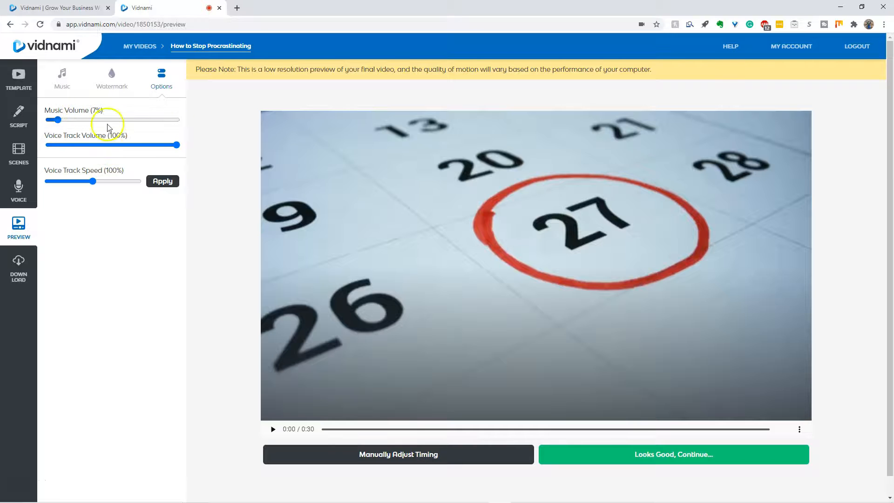
Lower the music volume to 5% and look over the voice track speed and watermark settings.
left_click_drag(58, 122, 55, 121)
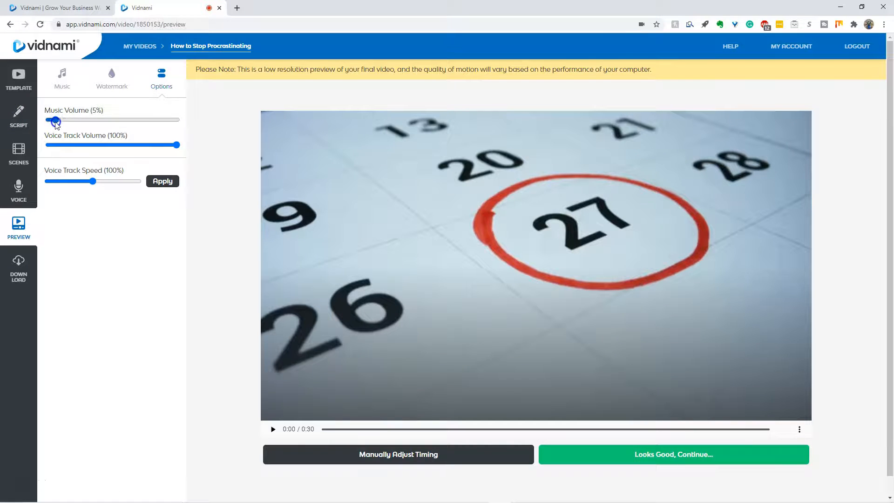
left_click(94, 182)
left_click(113, 80)
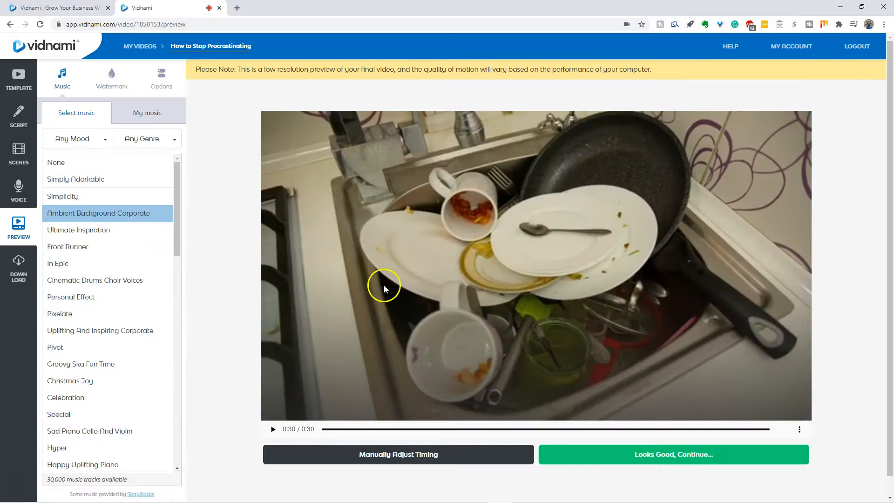
Approve the preview and generate the final video after choosing its output resolution.
left_click(690, 458)
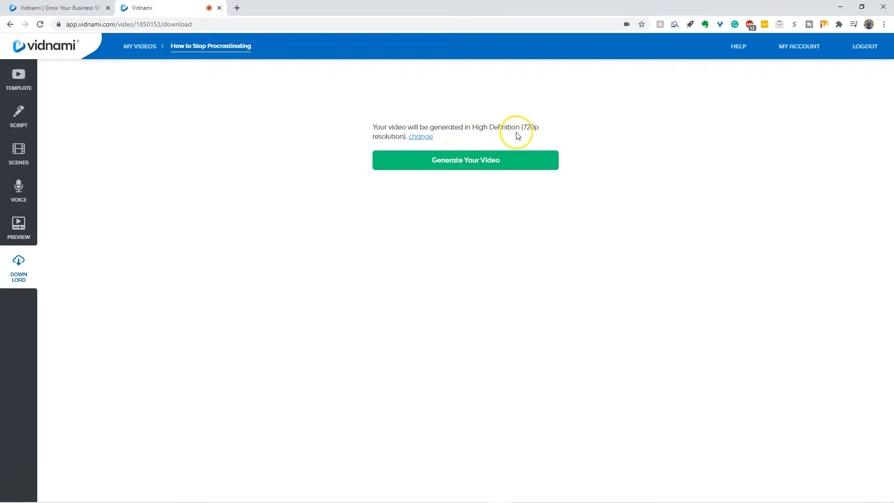
left_click(421, 136)
left_click(378, 146)
left_click(455, 176)
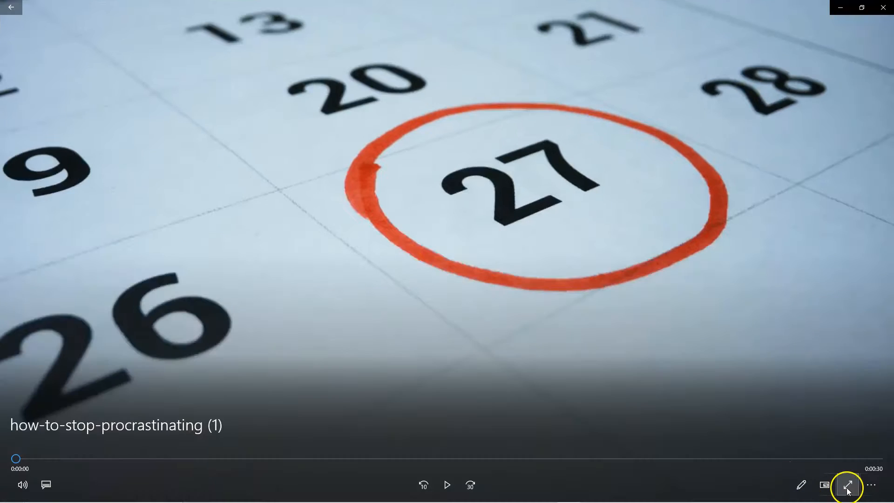
Play the how-to-stop-procrastinating (1) video in full screen in the video player.
left_click(848, 487)
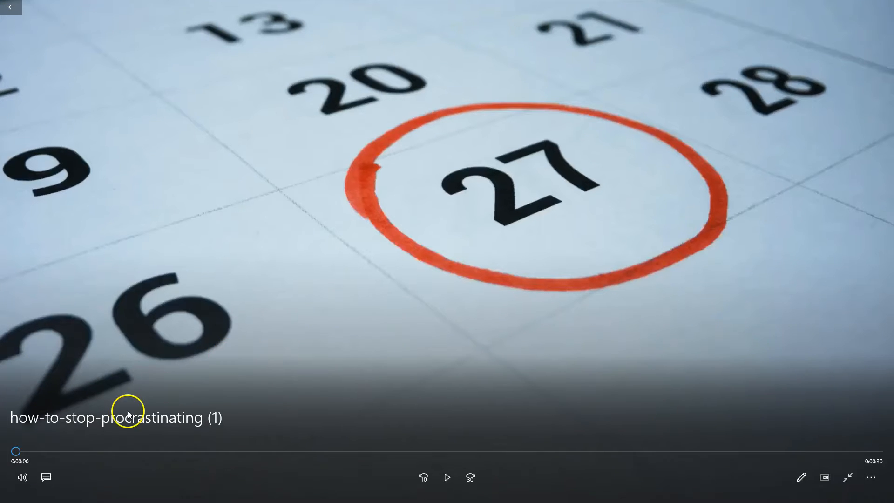
left_click(444, 477)
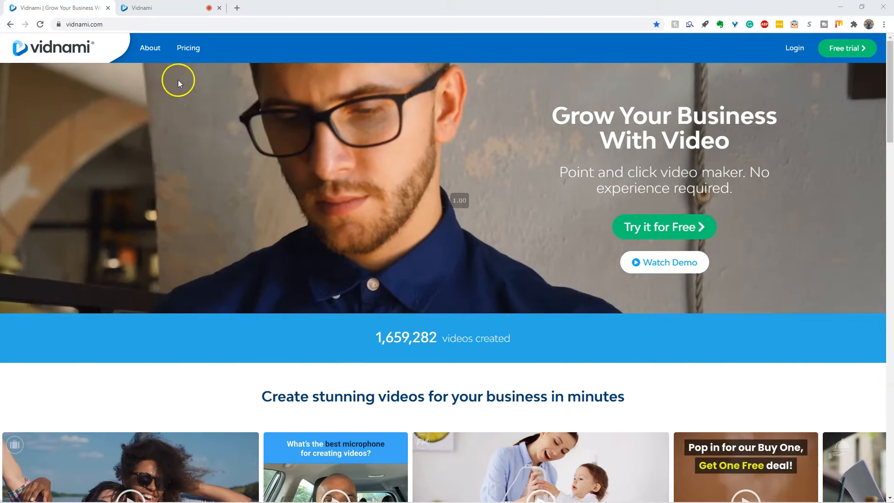
Return to the Vidnami website in the browser and open its pricing page.
left_click(190, 52)
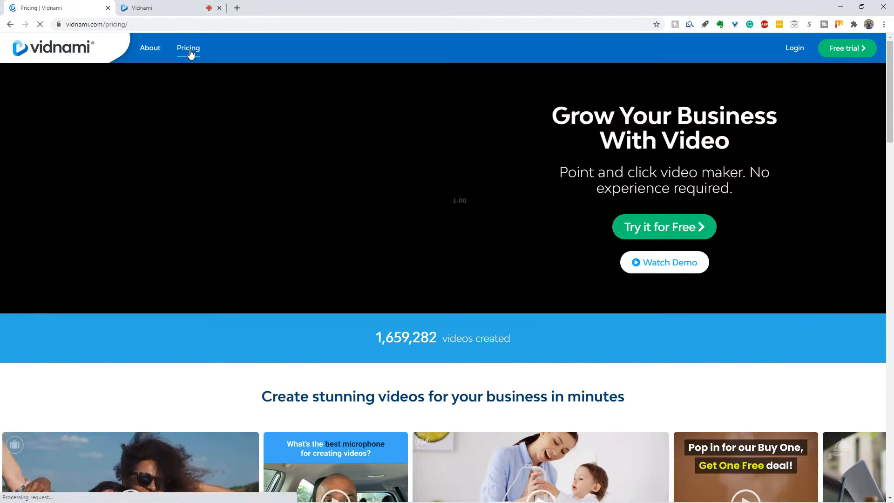